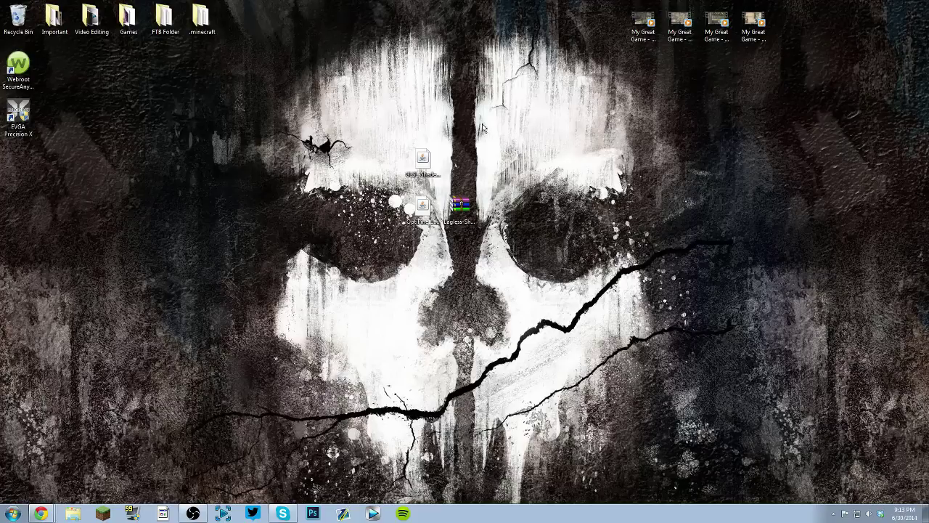
drag(509, 177, 460, 249)
click(258, 225)
mouse_move(376, 231)
mouse_down()
mouse_move(420, 217)
mouse_move(377, 230)
mouse_up()
drag(384, 145, 474, 192)
drag(529, 163, 455, 267)
click(498, 268)
drag(538, 198, 479, 241)
click(500, 245)
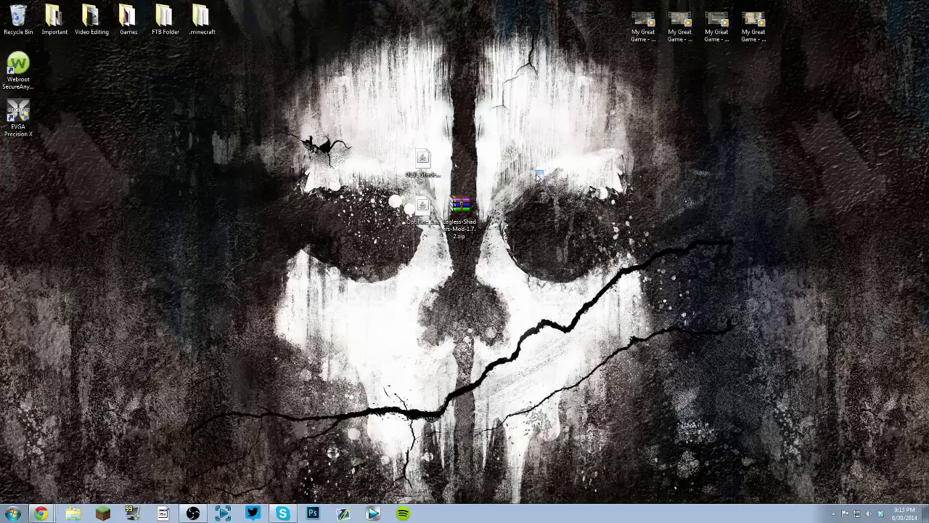
drag(543, 171, 463, 255)
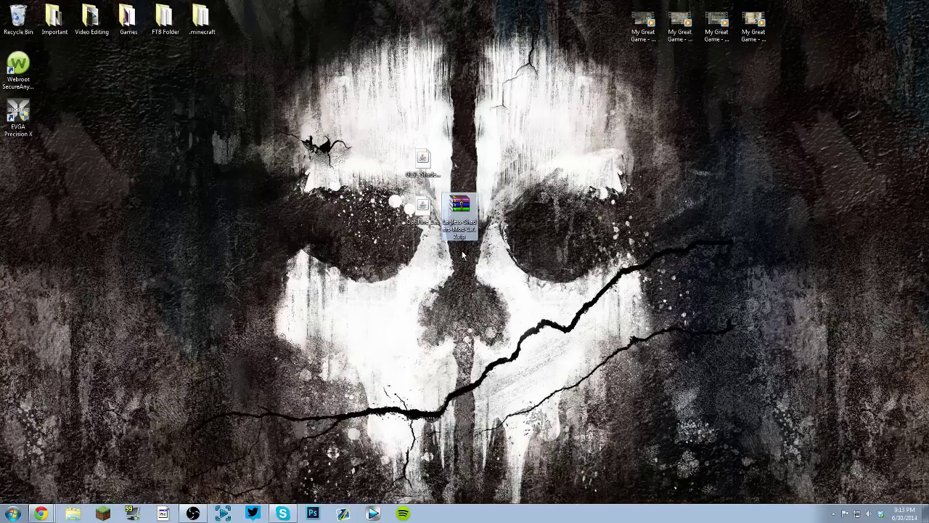
click(471, 261)
drag(560, 157, 467, 267)
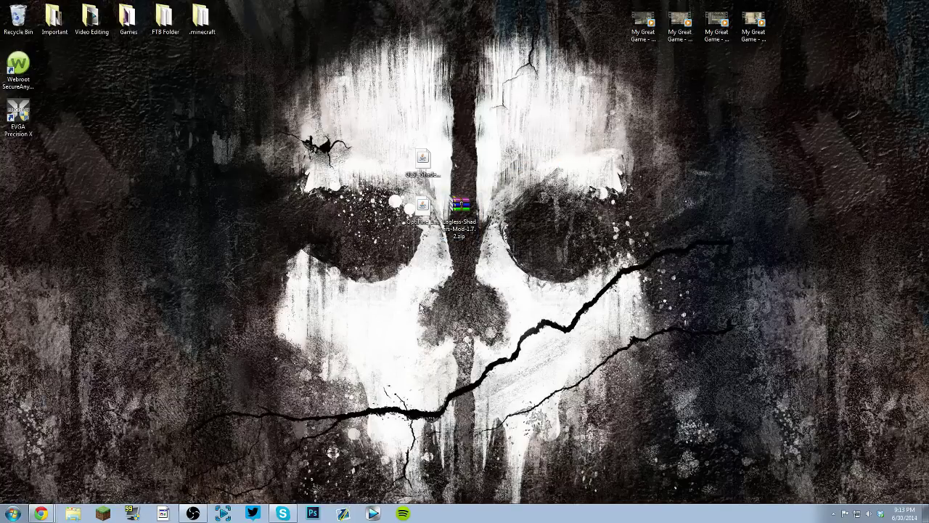
Switch to Chrome and review the GLSL Shaders Mod page down to its download links for 1.7.10
click(40, 513)
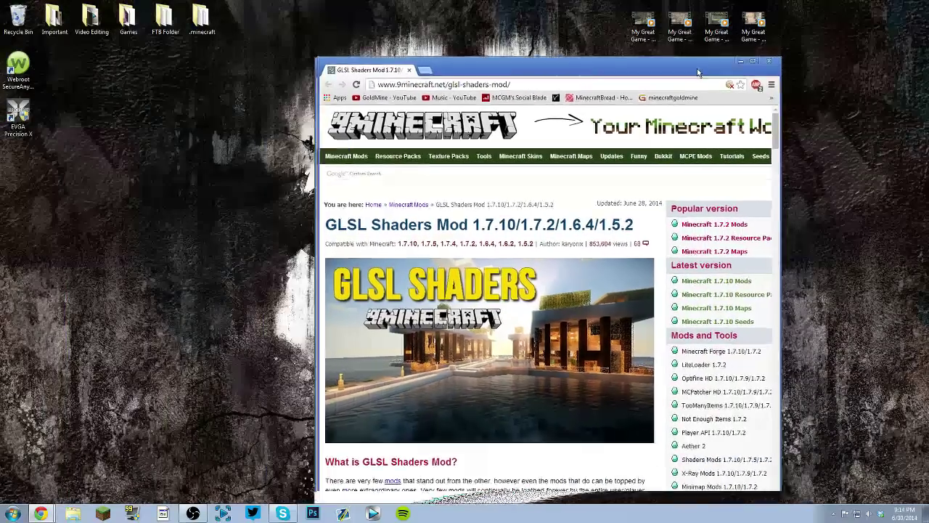
key(super+Right)
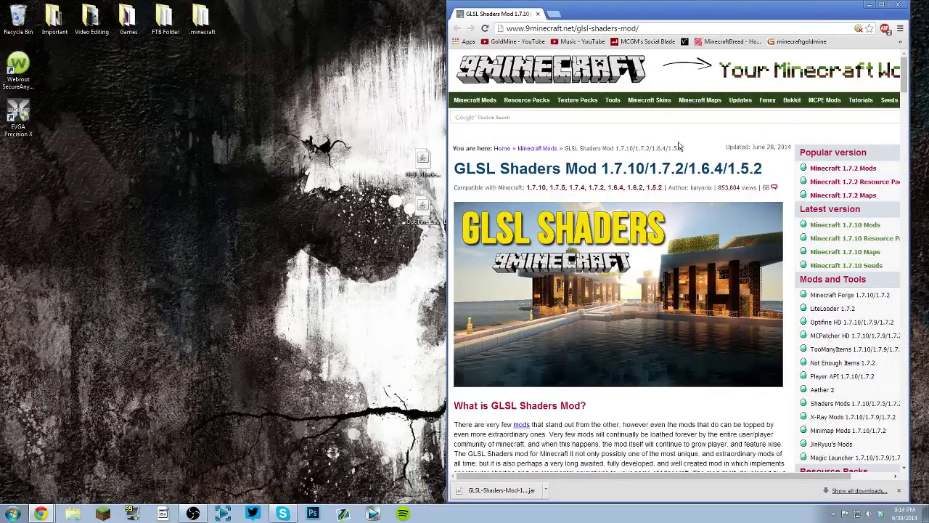
scroll(667, 162, down, 7)
scroll(666, 160, down, 5)
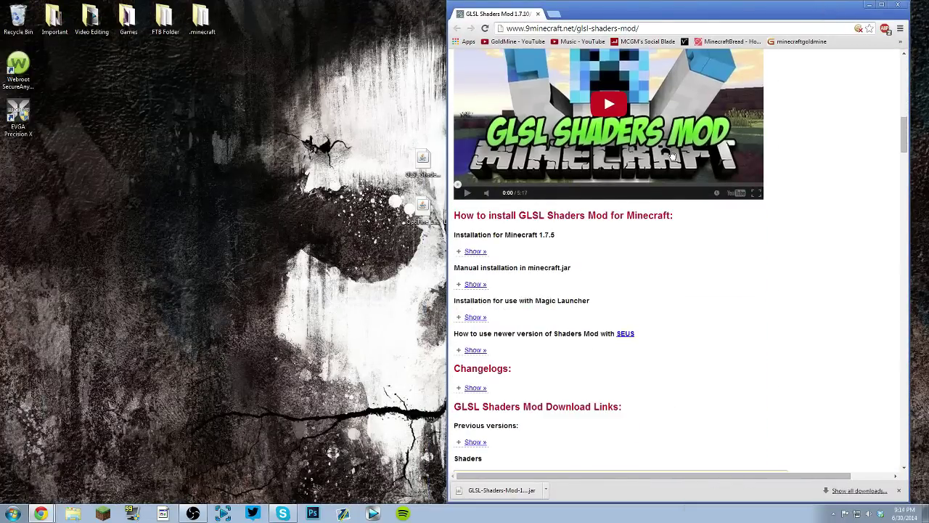
scroll(668, 163, down, 8)
scroll(668, 163, down, 2)
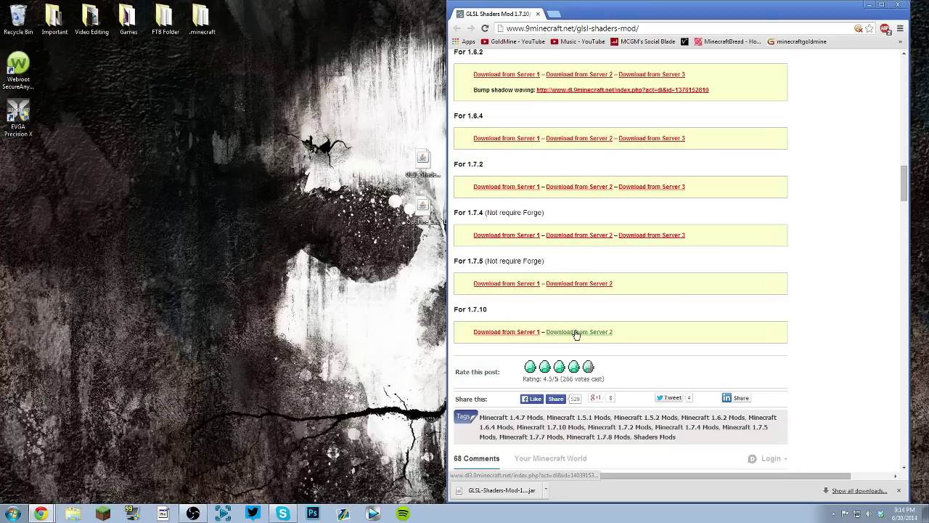
click(530, 333)
click(869, 4)
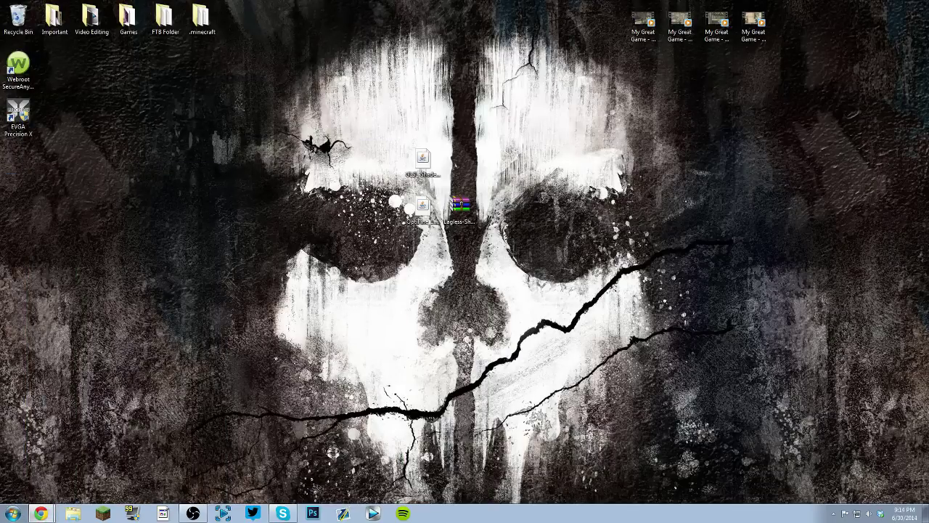
Review the Lagless Shaders Mod page in Chrome, down to its installation instructions and download links
click(41, 513)
scroll(638, 181, up, 15)
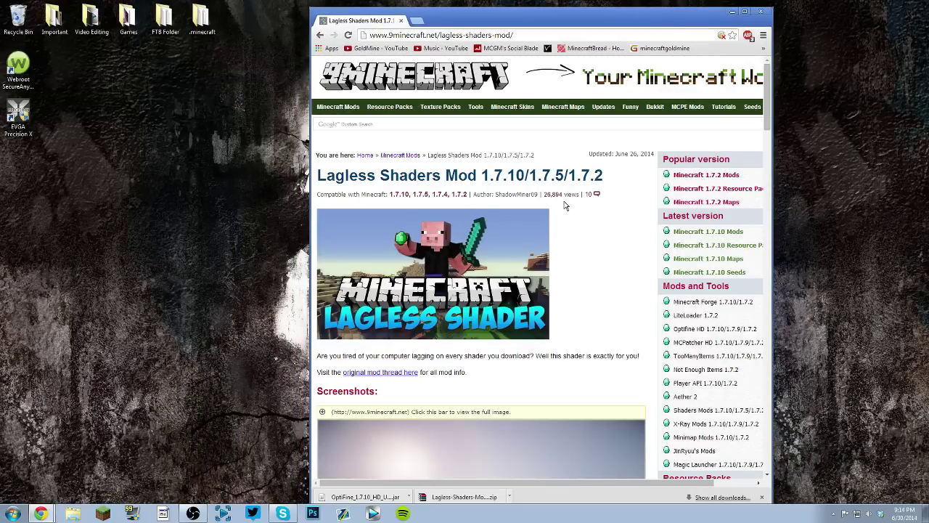
scroll(619, 238, down, 2)
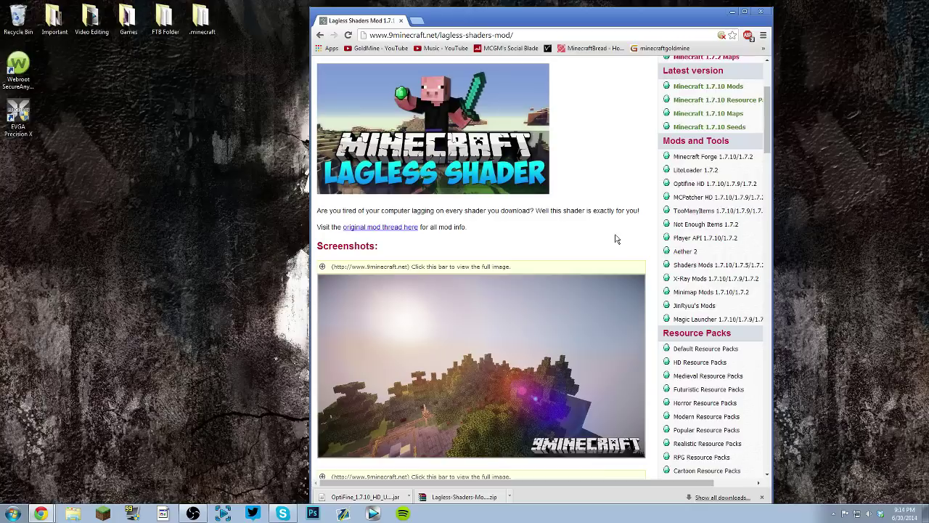
scroll(619, 232, down, 9)
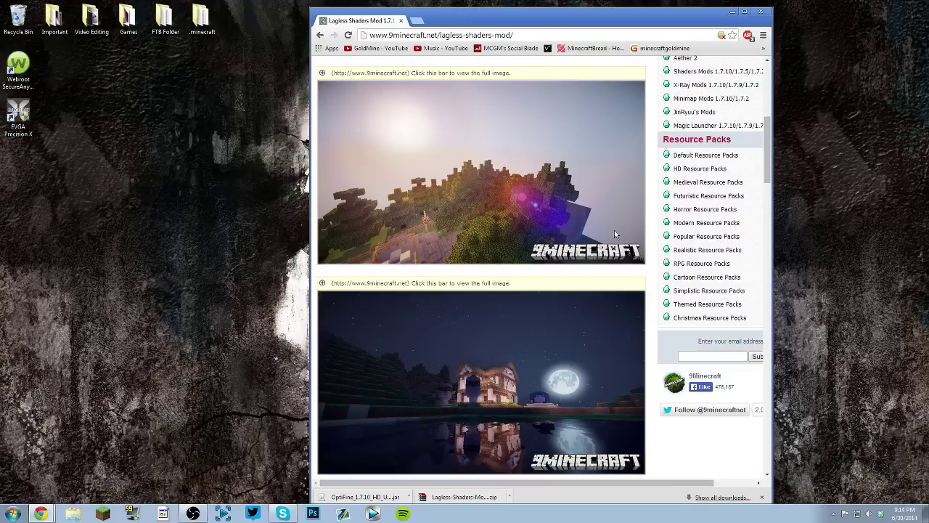
scroll(611, 237, down, 5)
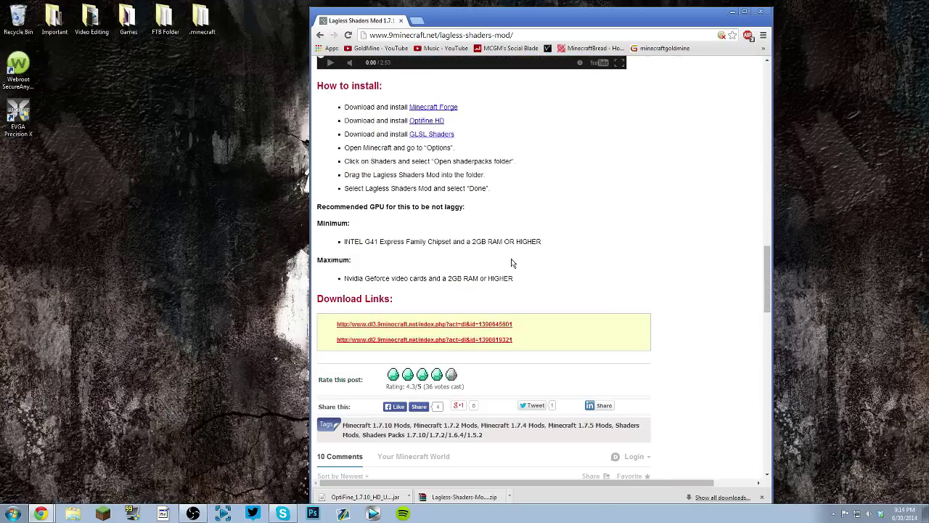
click(733, 12)
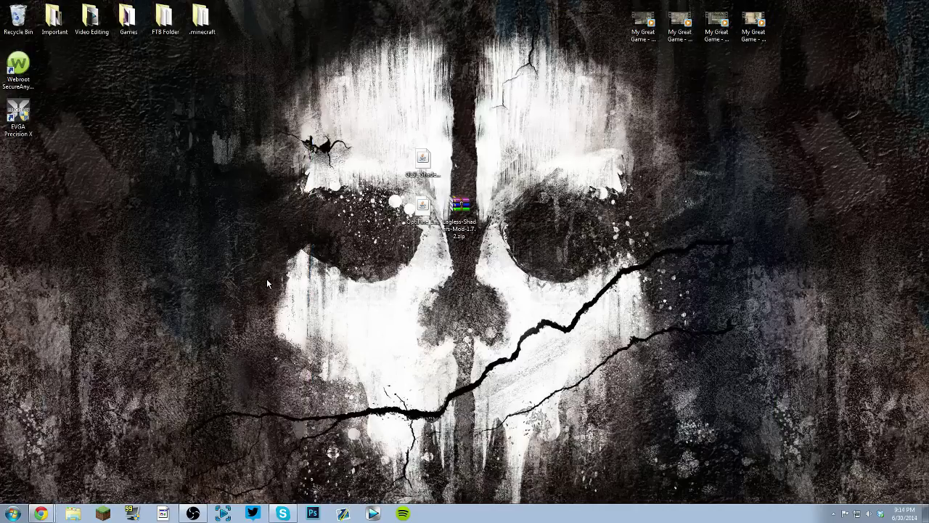
Open the Roaming folder through %appdata% and go into its .minecraft folder
click(14, 512)
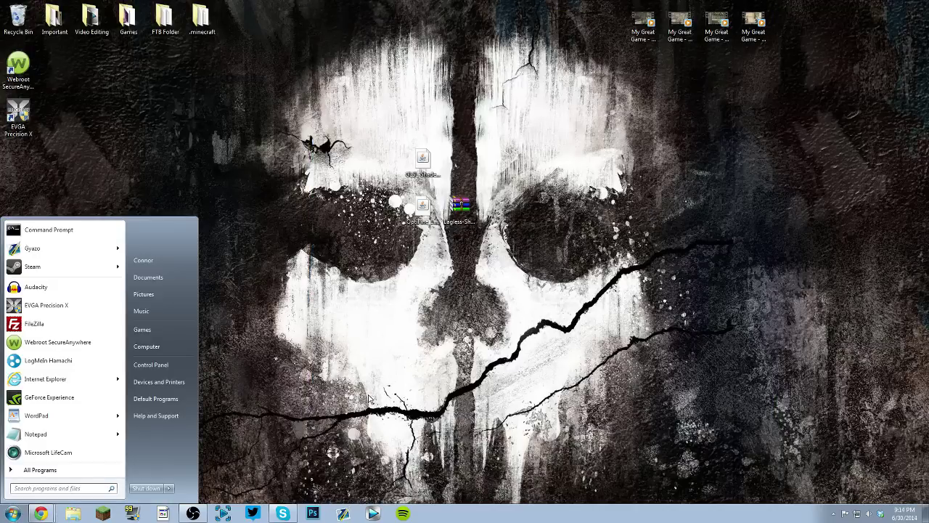
text(%a)
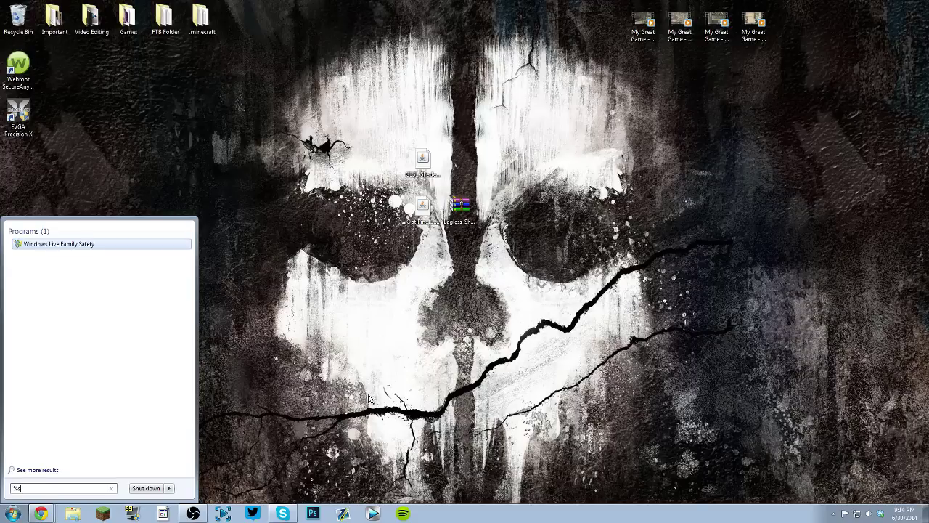
text(ppdata%)
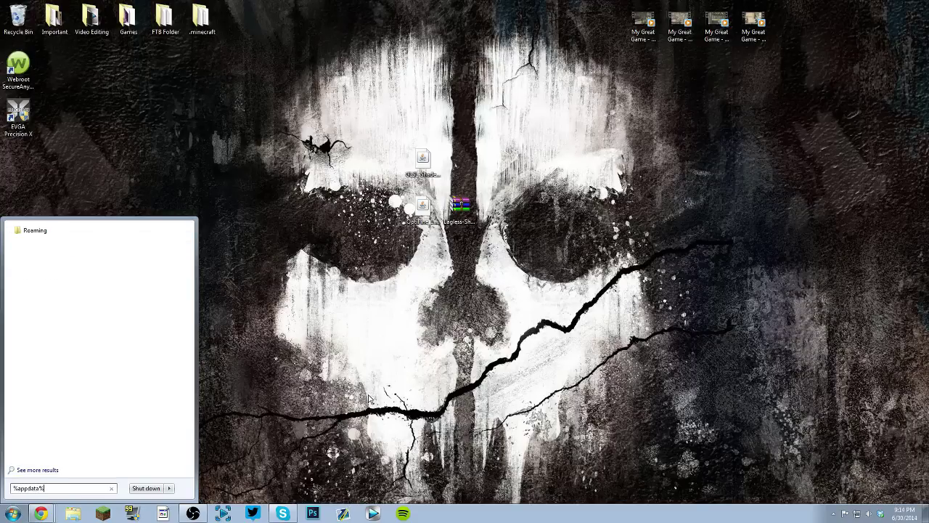
click(41, 230)
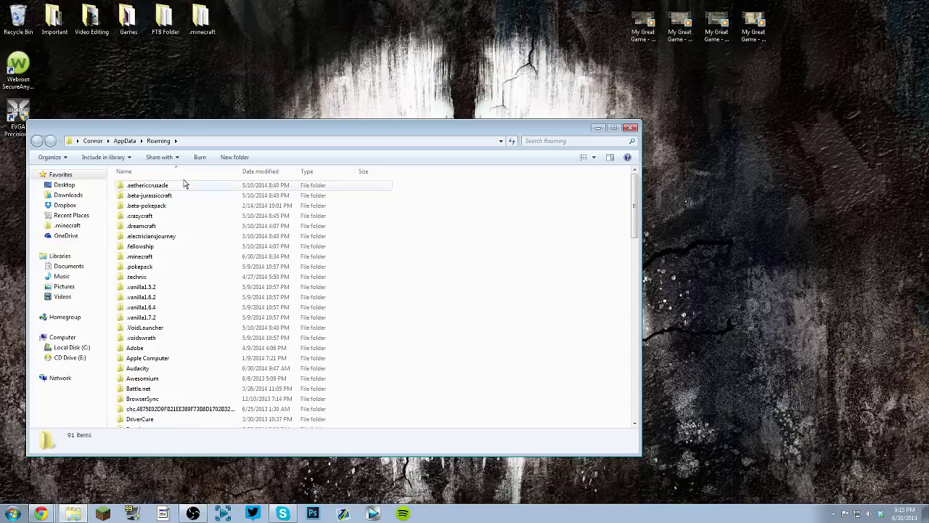
click(168, 257)
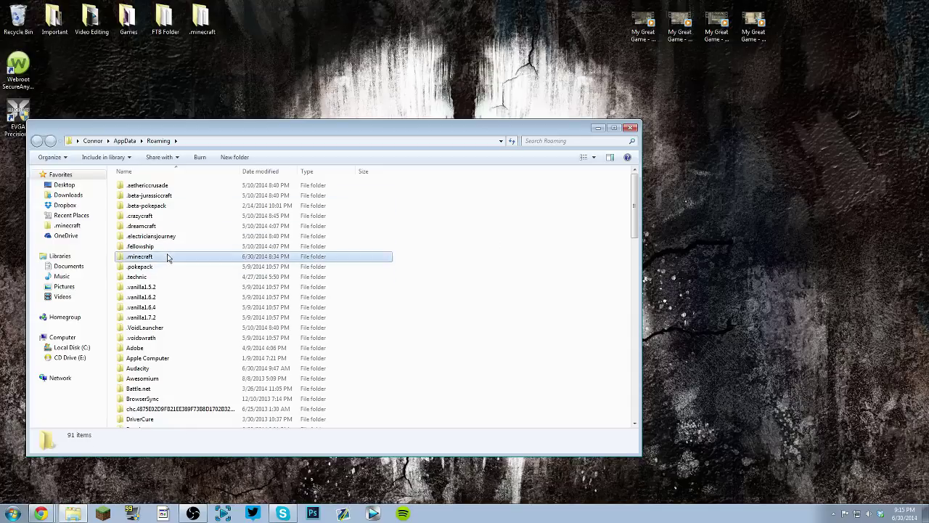
double_click(167, 257)
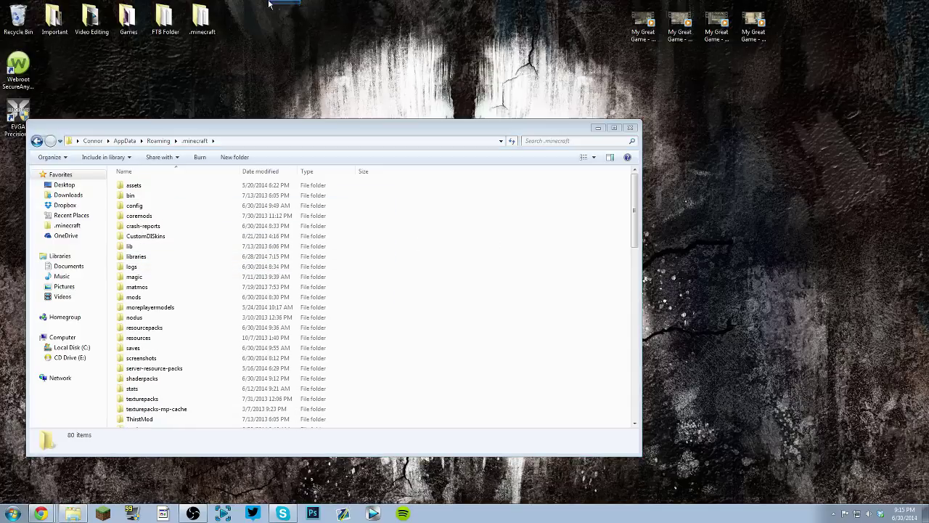
drag(268, 4, 207, 25)
drag(309, 29, 209, 31)
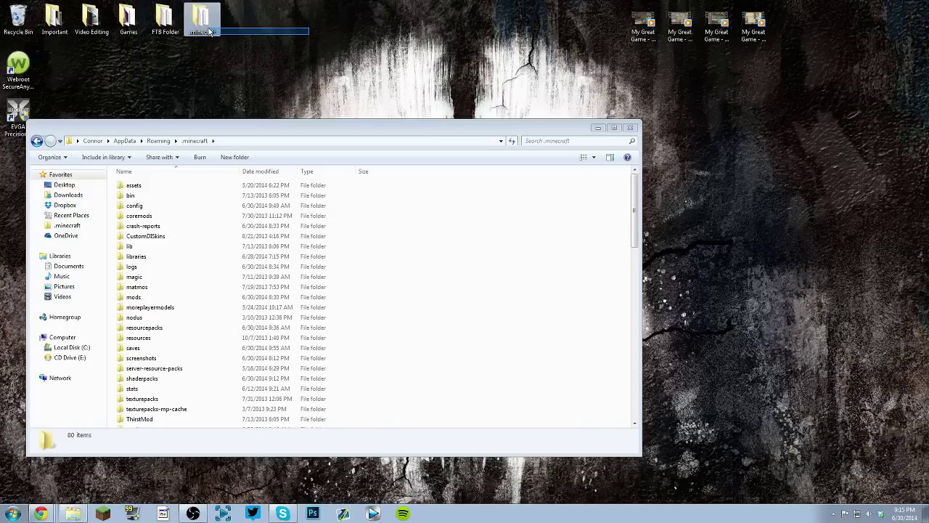
drag(314, 66, 209, 21)
drag(295, 64, 208, 5)
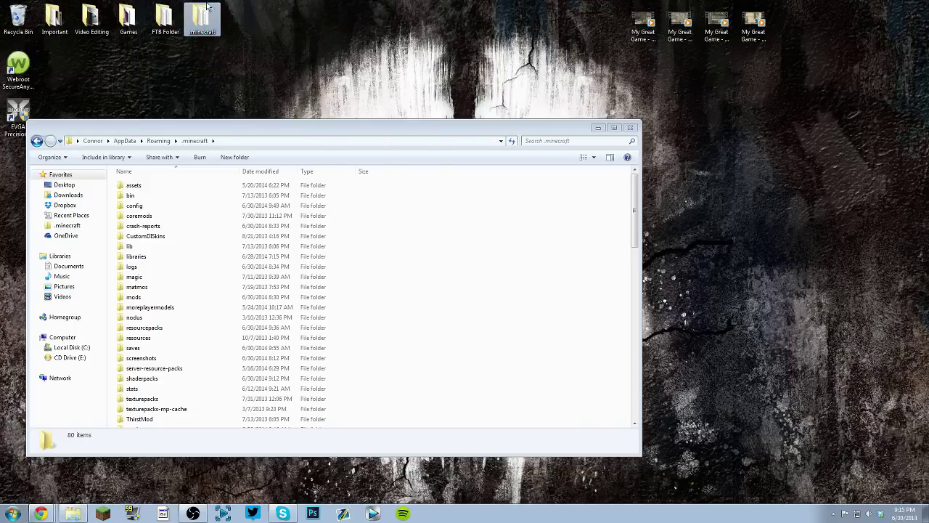
drag(287, 43, 196, 6)
click(313, 66)
click(461, 240)
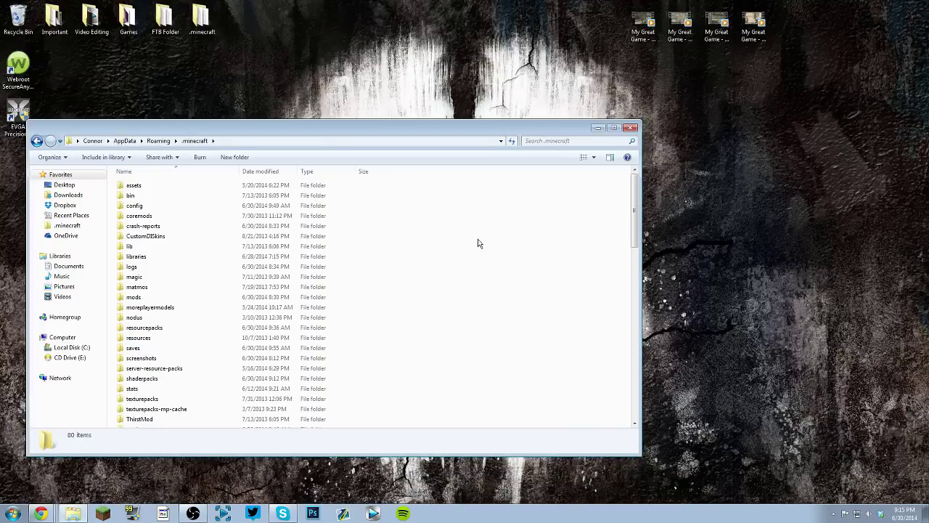
scroll(394, 239, down, 4)
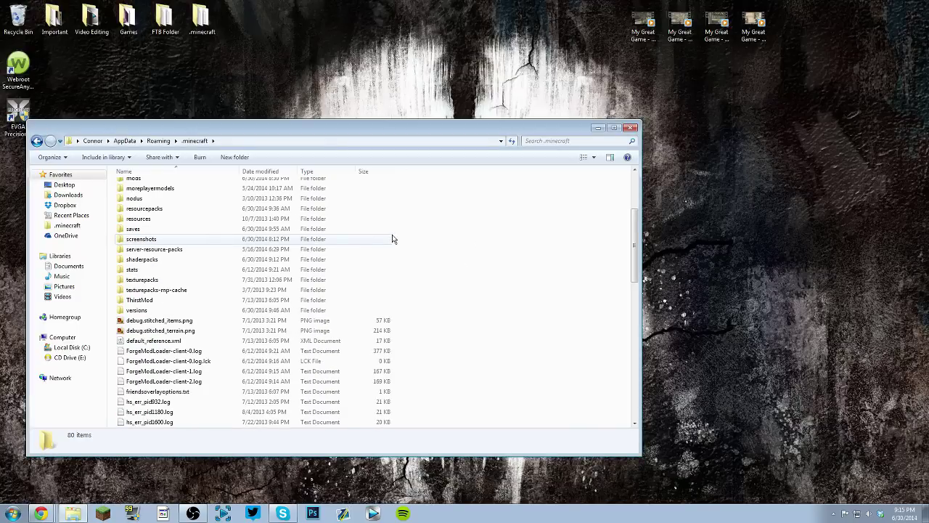
scroll(393, 239, up, 4)
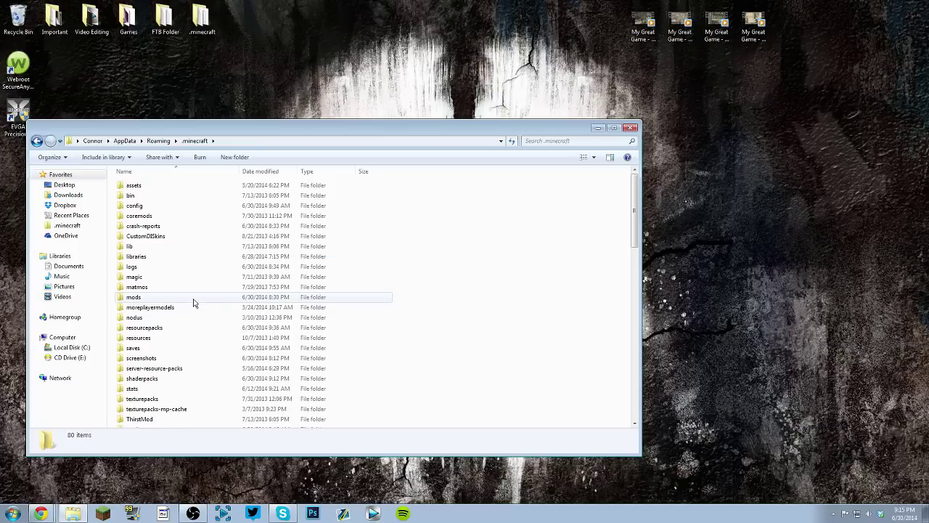
right_click(457, 281)
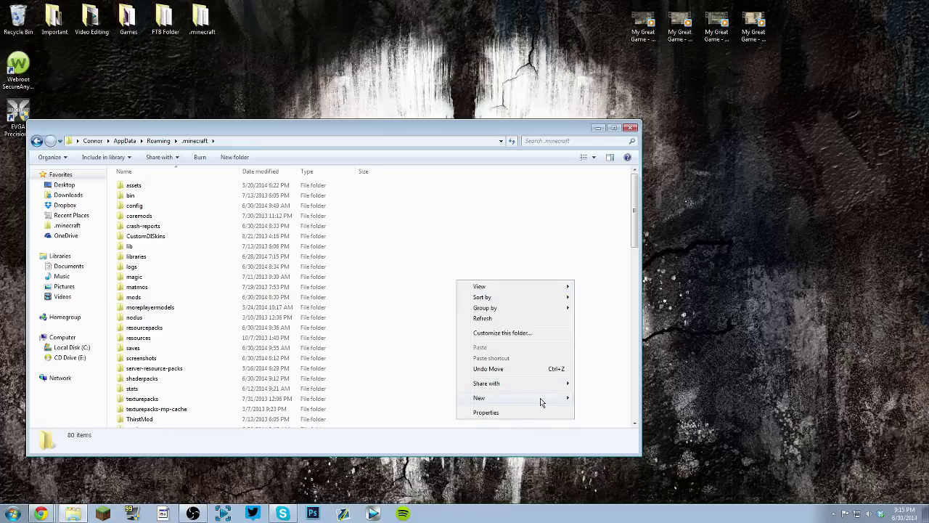
click(610, 353)
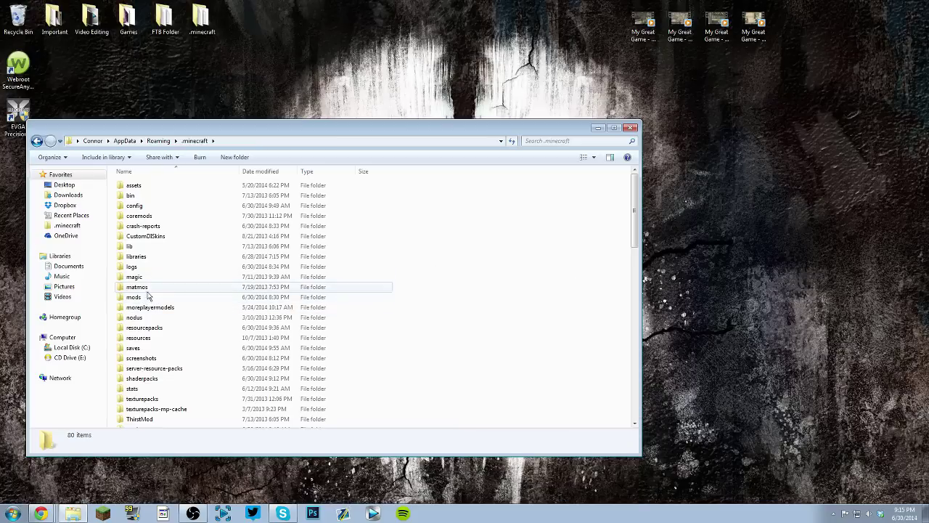
Open the mods folder and reposition the three downloaded mod files on the desktop clear of the folder window
double_click(156, 296)
drag(307, 124, 301, 296)
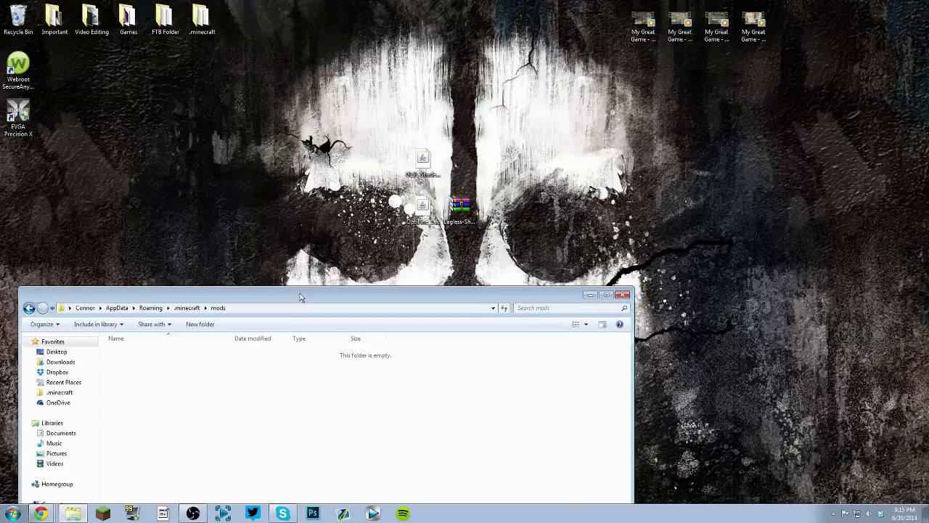
drag(356, 136, 485, 236)
drag(444, 202, 589, 65)
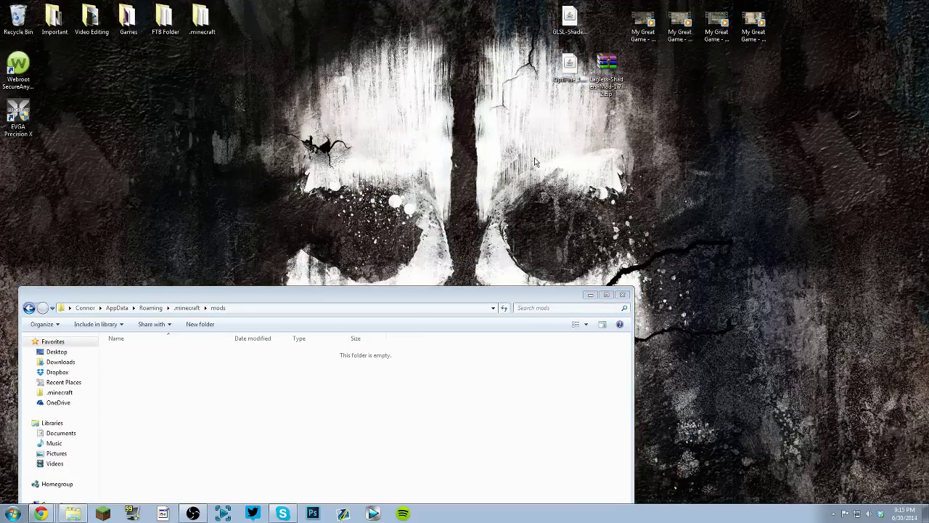
drag(414, 295, 437, 132)
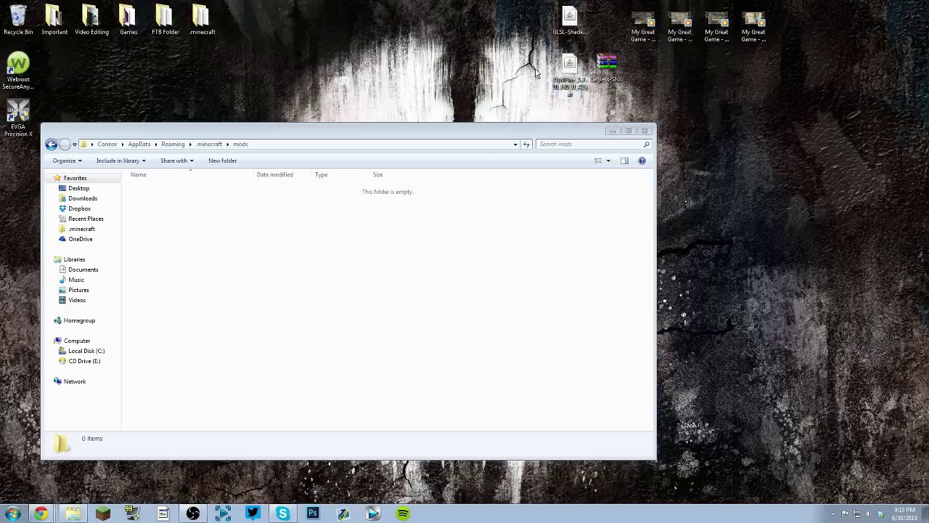
Move GLSL-Shaders-Mod-1.7.10.jar and OptiFine_1.7.10_HD_U_A2.jar from the desktop into the mods folder
drag(537, 93, 574, 26)
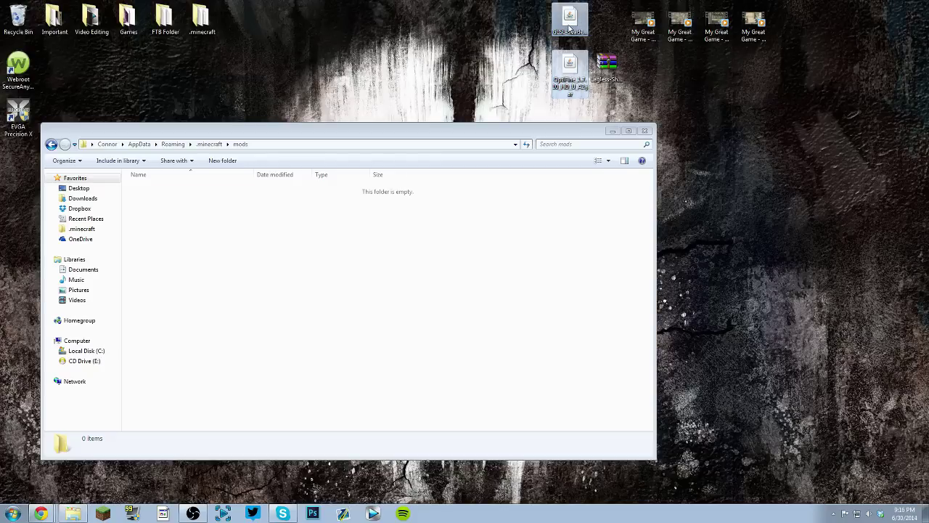
drag(574, 27, 438, 254)
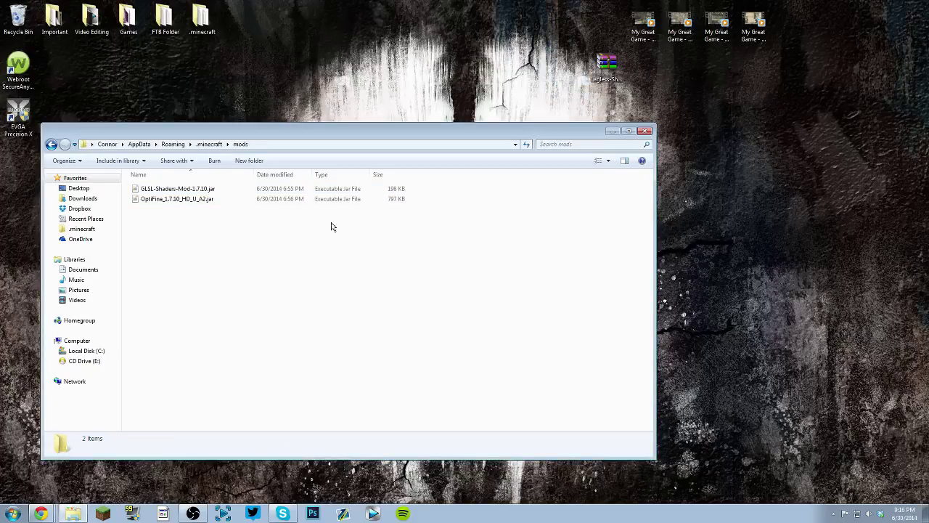
Go back up to the .minecraft folder and locate its shaderpacks folder
click(209, 143)
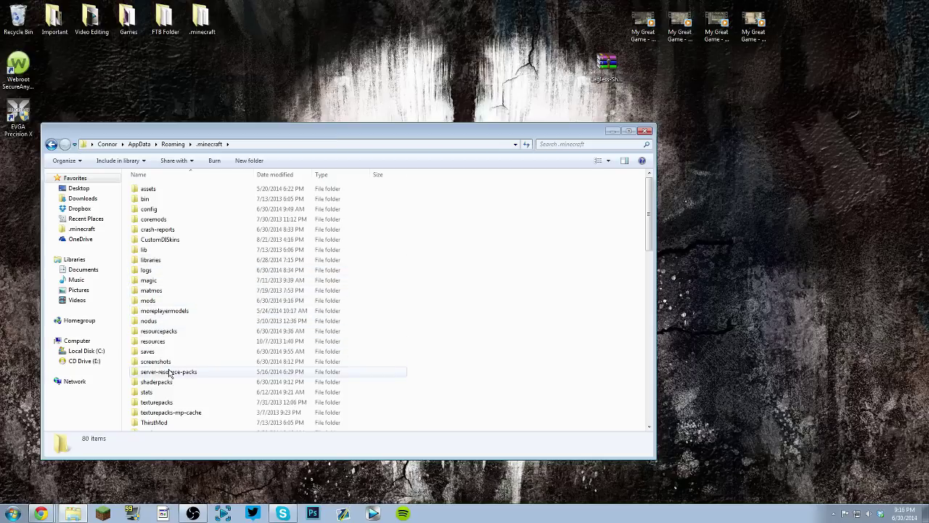
scroll(178, 325, down, 2)
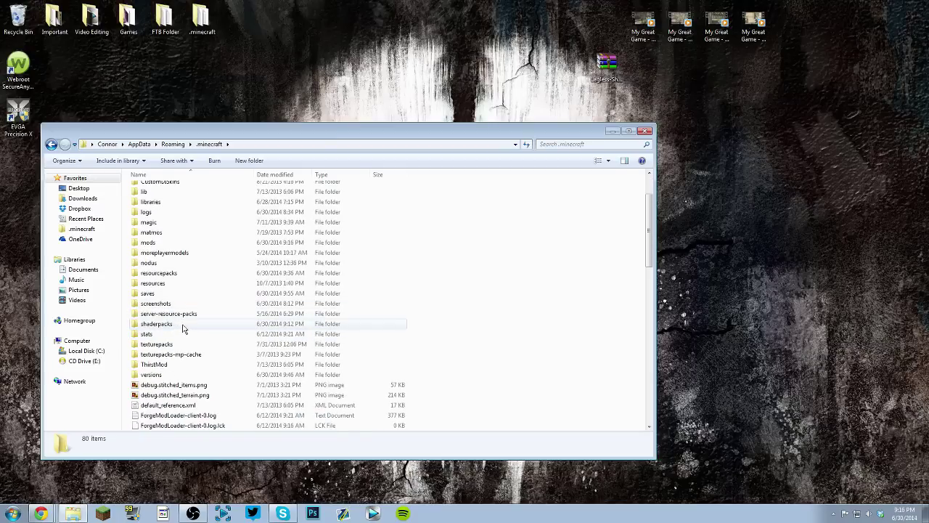
right_click(491, 311)
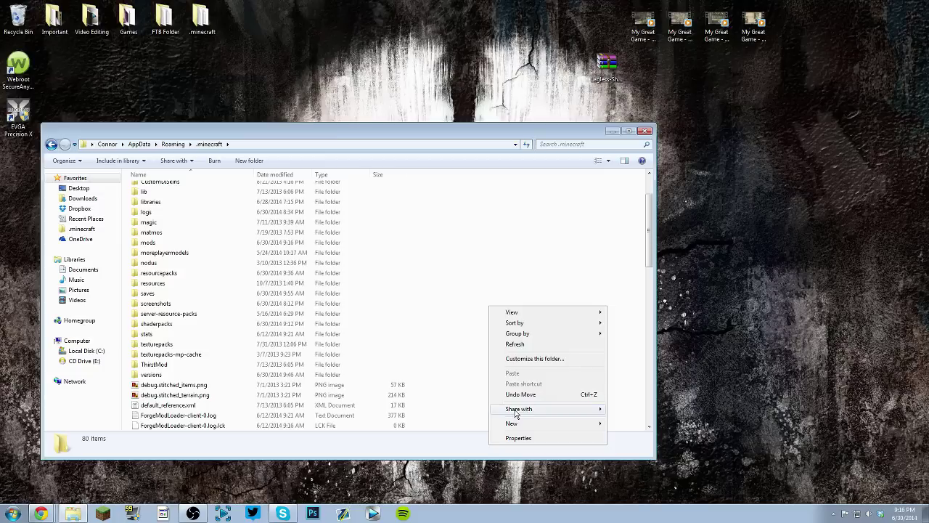
mouse_move(525, 413)
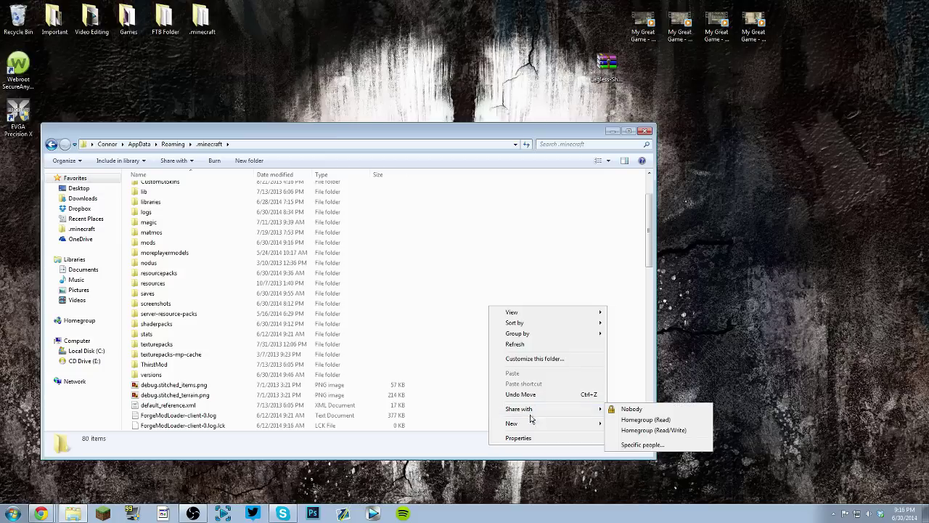
mouse_move(551, 423)
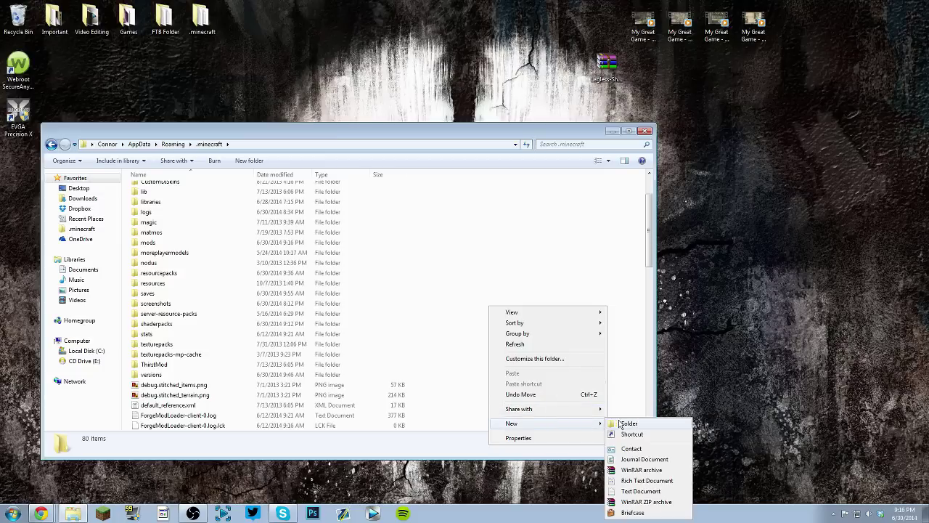
click(435, 377)
Open the shaderpacks folder, move Lagless-Shaders-Mod-1.7.2.zip from the desktop into it, and minimize the folder window
click(170, 325)
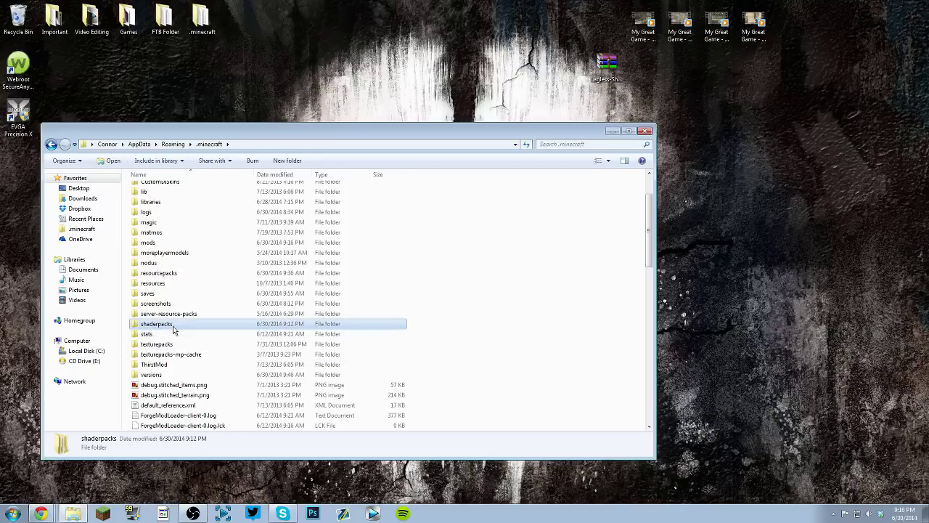
double_click(184, 327)
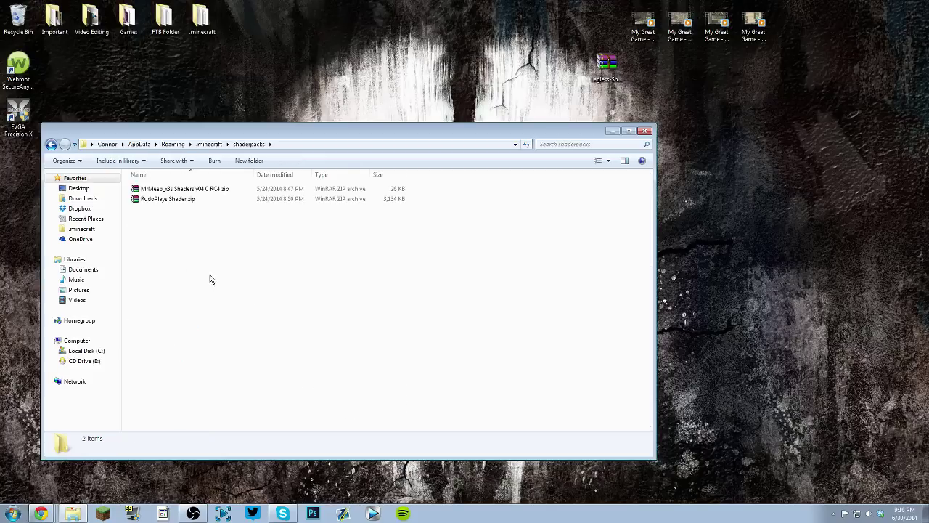
drag(259, 244, 178, 181)
click(247, 258)
drag(554, 49, 636, 109)
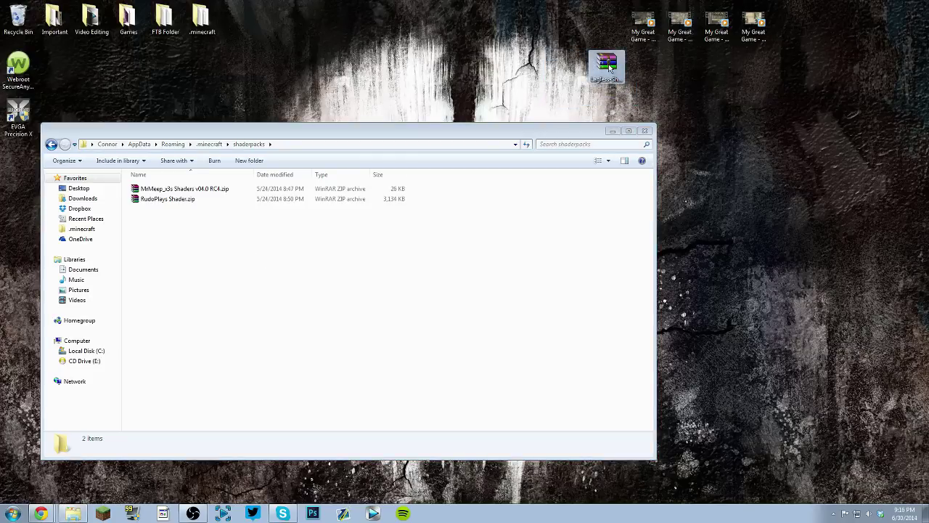
drag(608, 64, 340, 268)
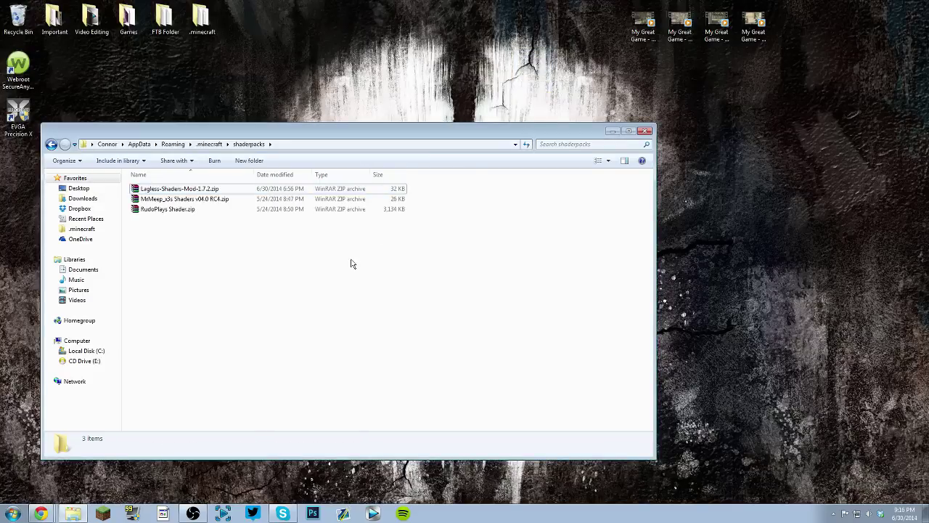
click(611, 131)
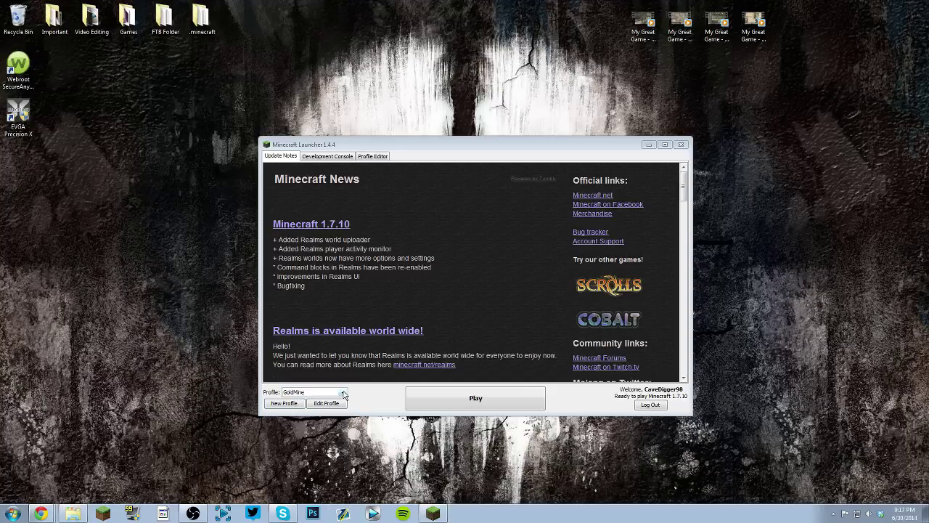
Choose the Forge profile in the Minecraft Launcher and save it with version release 1.7.10-Forge10.13.0.1152
click(344, 393)
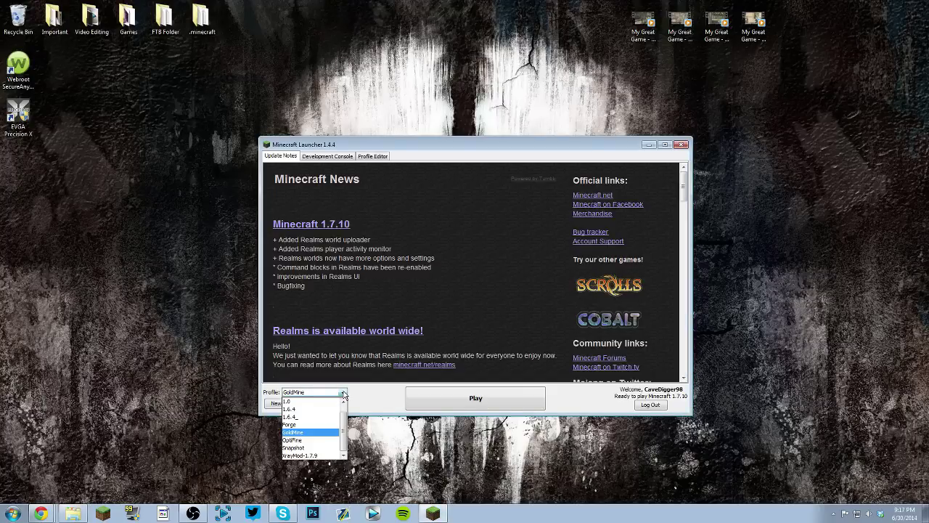
click(309, 425)
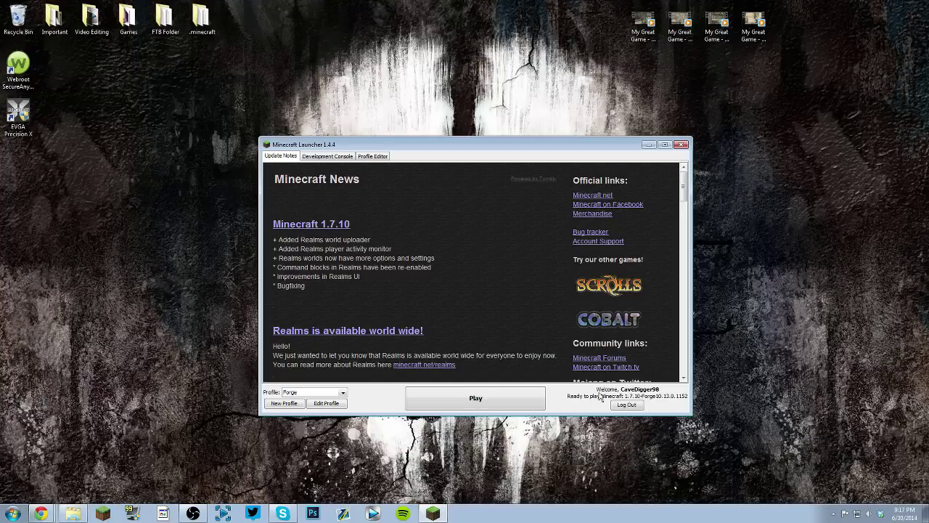
click(328, 404)
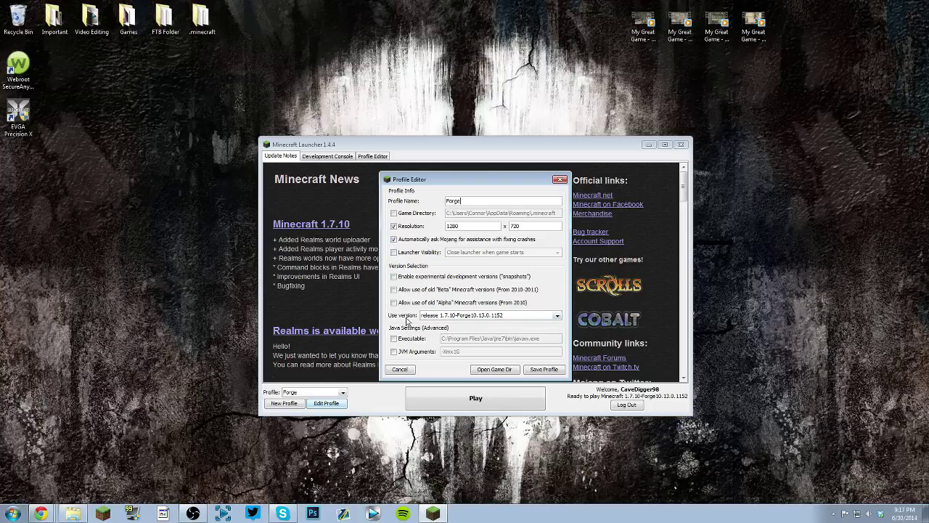
click(445, 319)
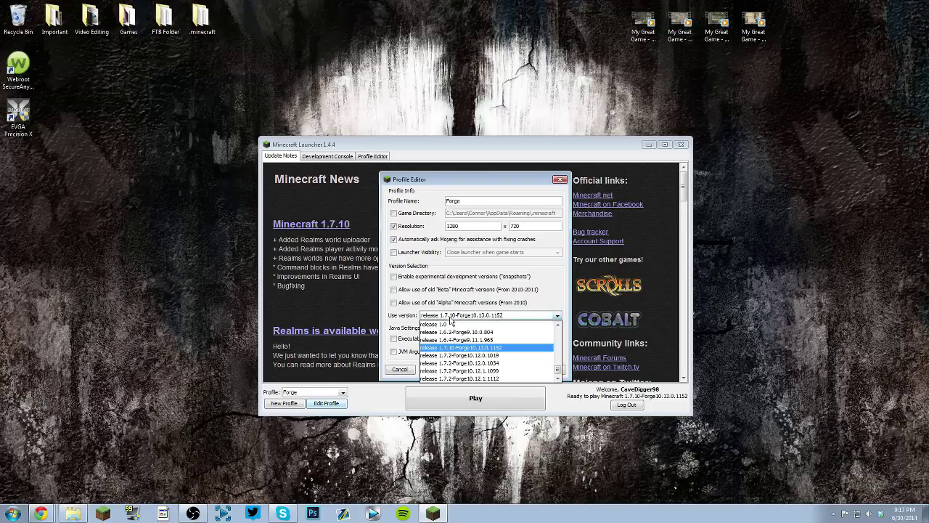
scroll(491, 337, up, 5)
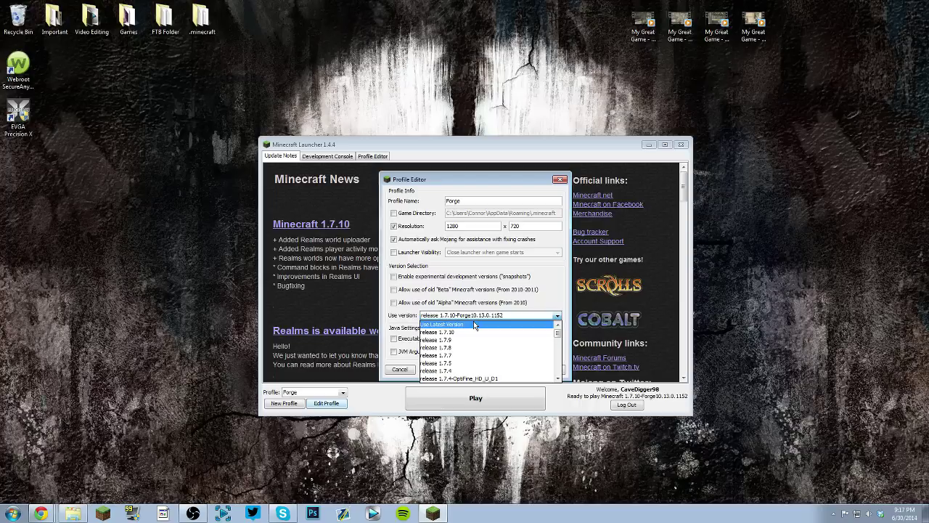
scroll(474, 321, down, 10)
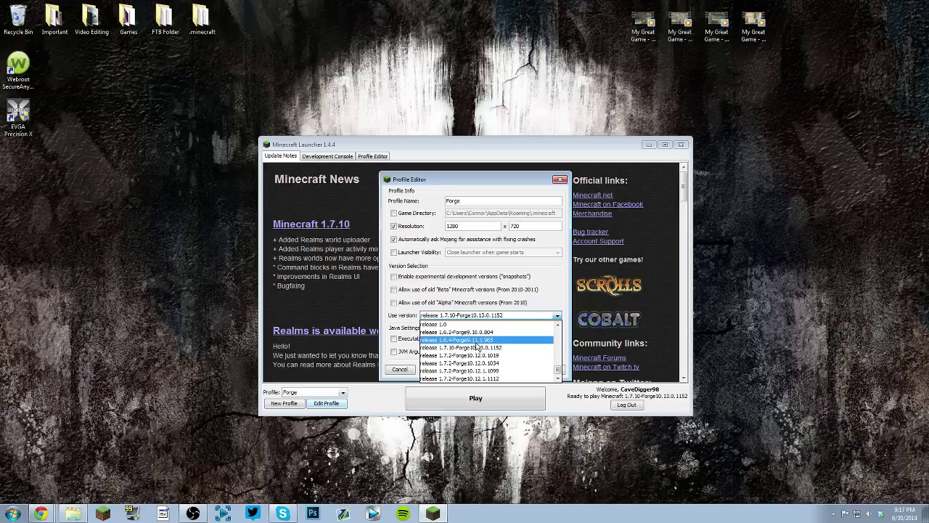
click(464, 348)
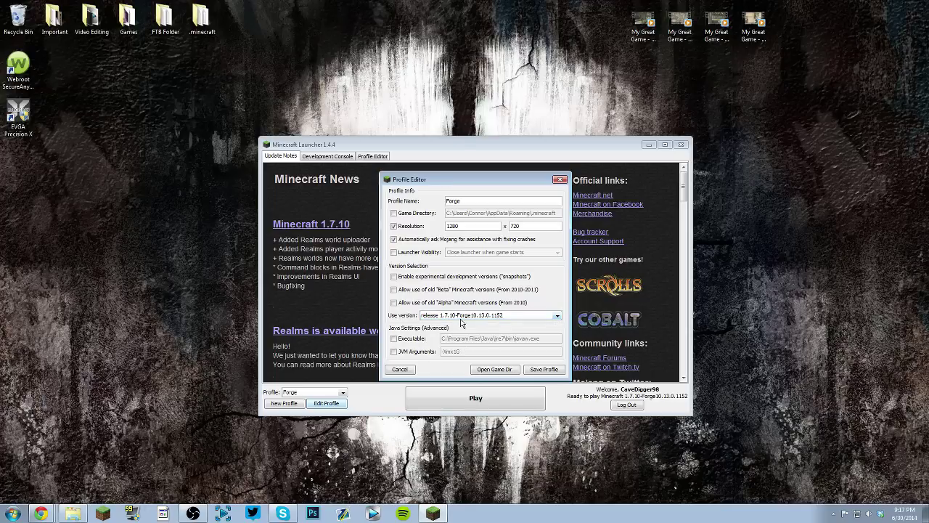
click(540, 371)
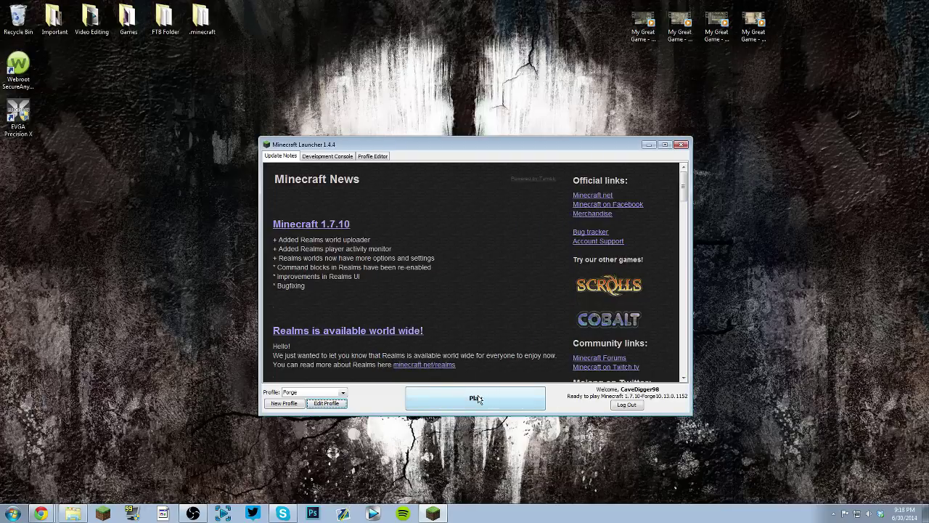
Launch Minecraft with the Forge profile and maximize the game window
click(480, 399)
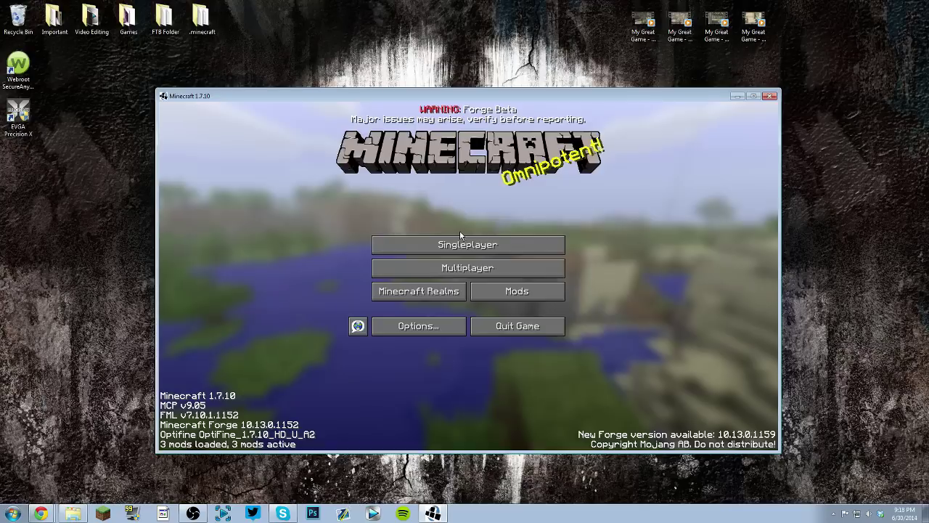
drag(510, 100, 500, 0)
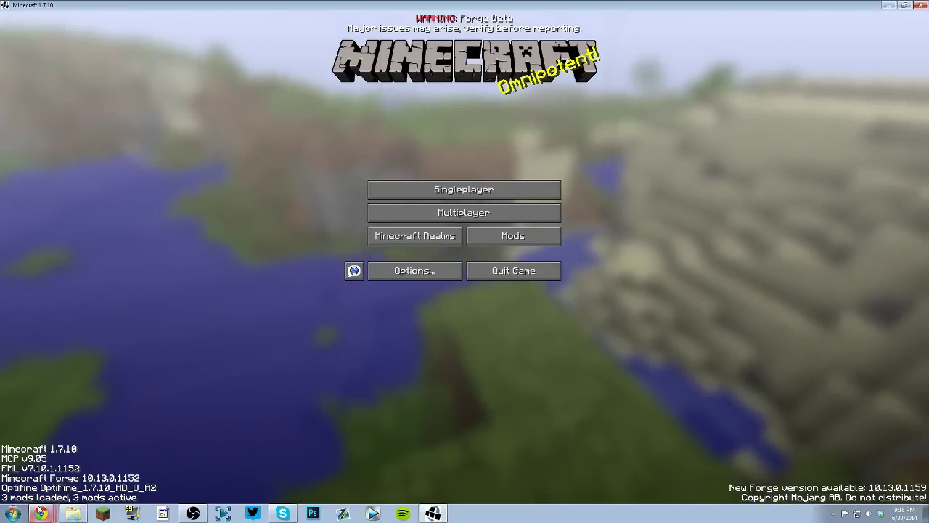
Check the OptiFine entry in the mod list and return to the title screen
click(502, 238)
click(89, 193)
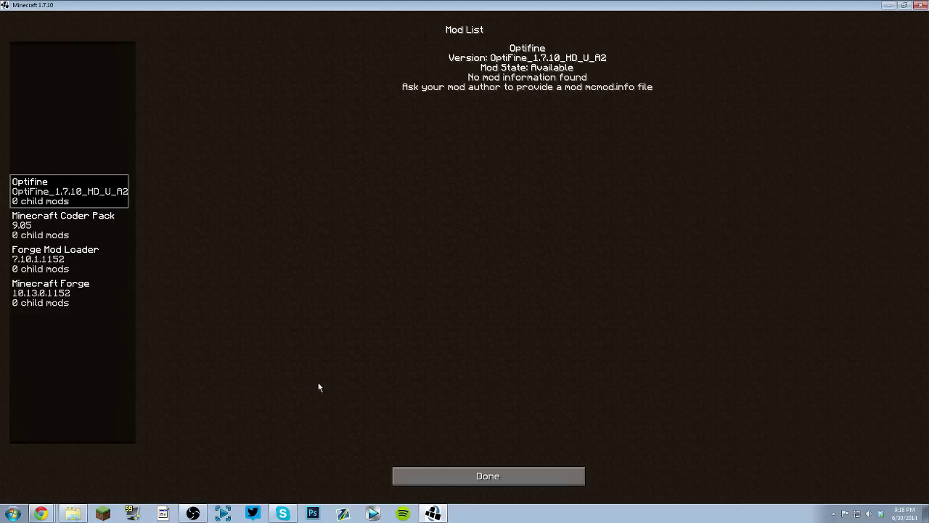
click(440, 475)
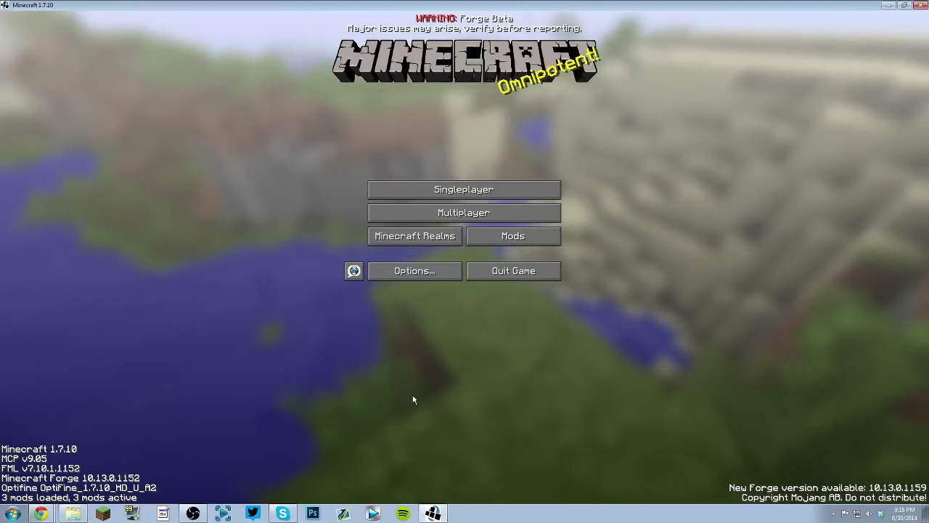
Try selecting Lagless-Shaders-Mod-1.7.2.zip in the shader settings, switch back to (none), and return to the title screen
click(410, 273)
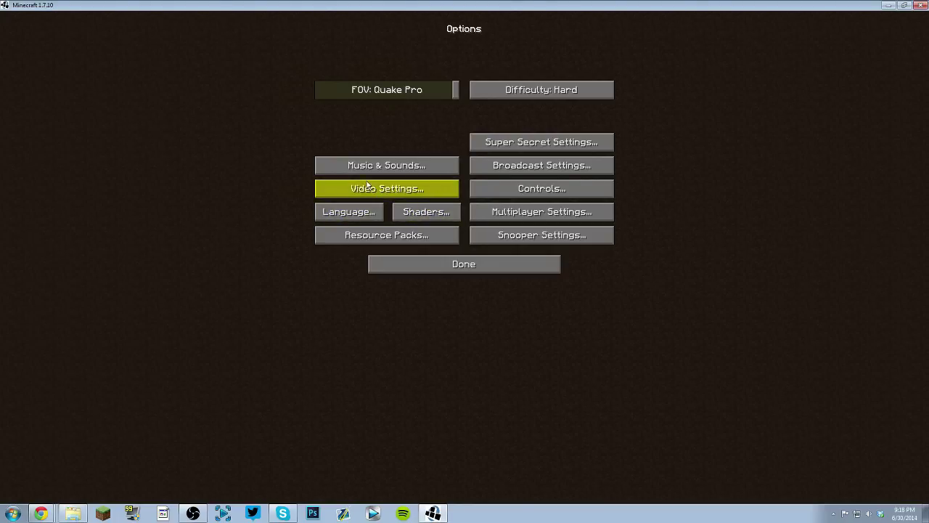
click(421, 215)
click(247, 207)
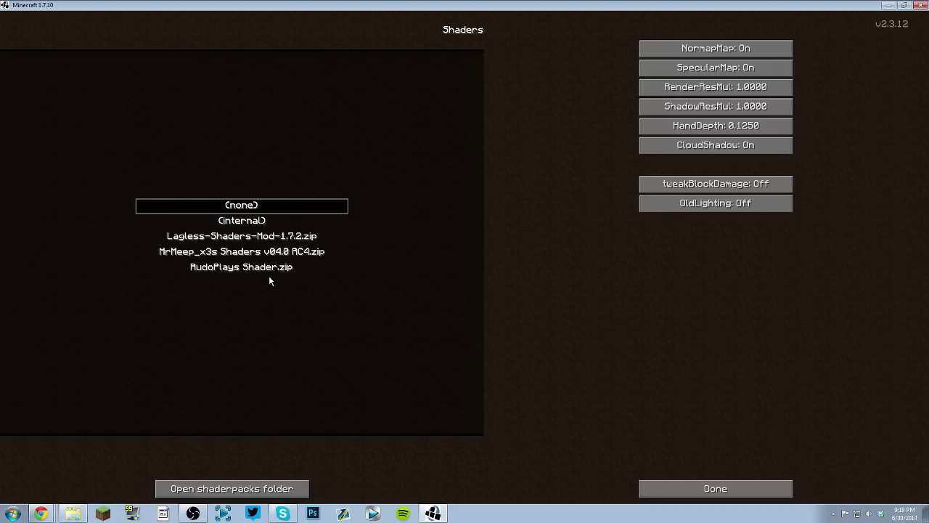
click(247, 236)
click(254, 207)
click(699, 485)
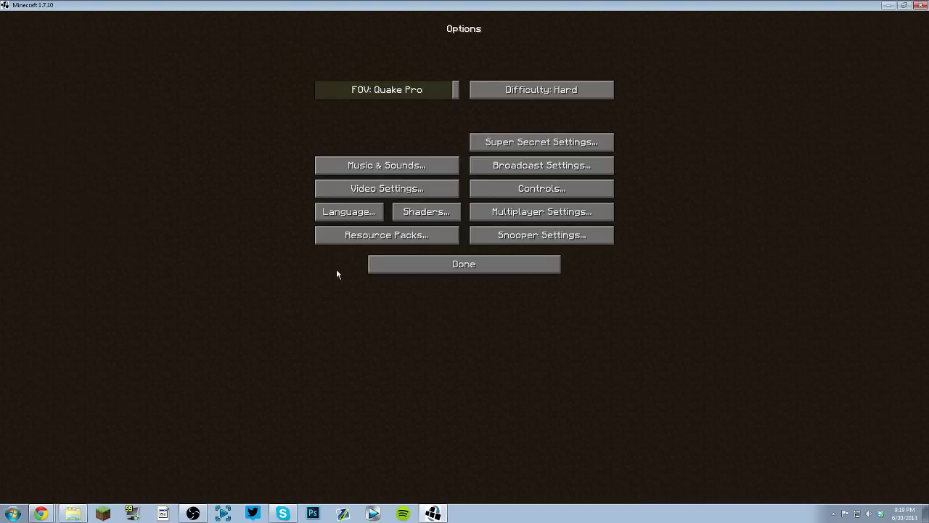
click(466, 266)
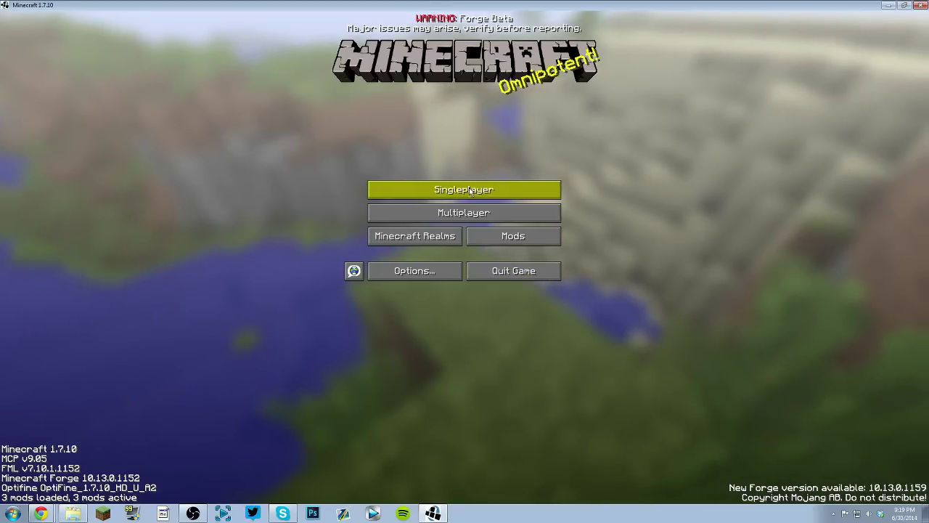
click(421, 183)
double_click(426, 195)
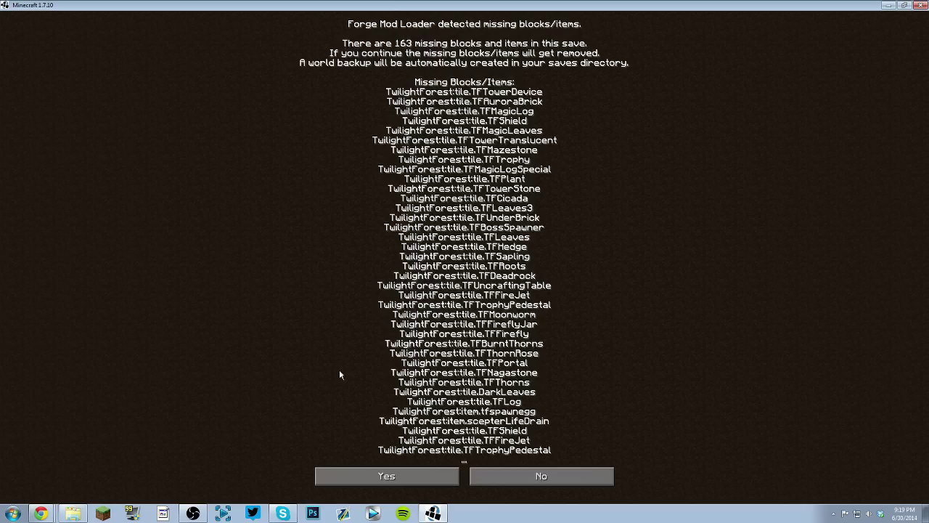
click(541, 477)
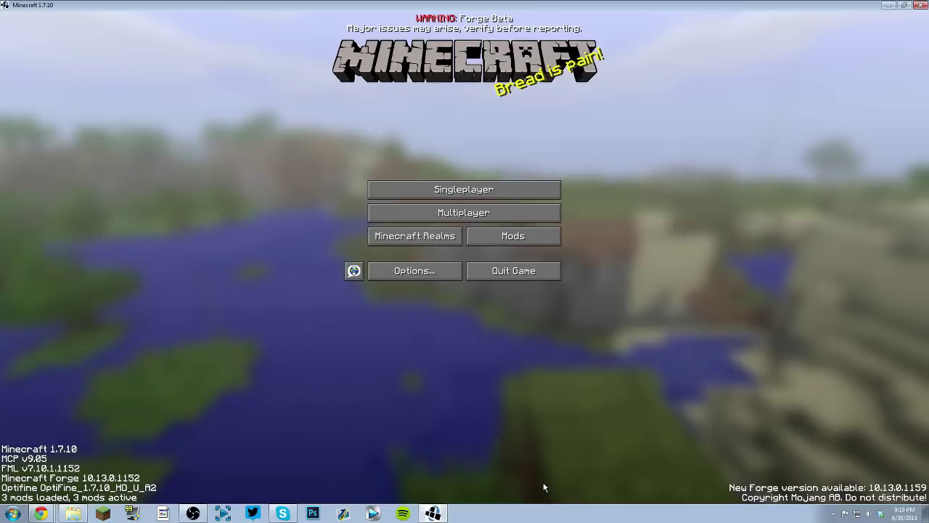
Load the singleplayer world Adventures With GoldMine
click(436, 188)
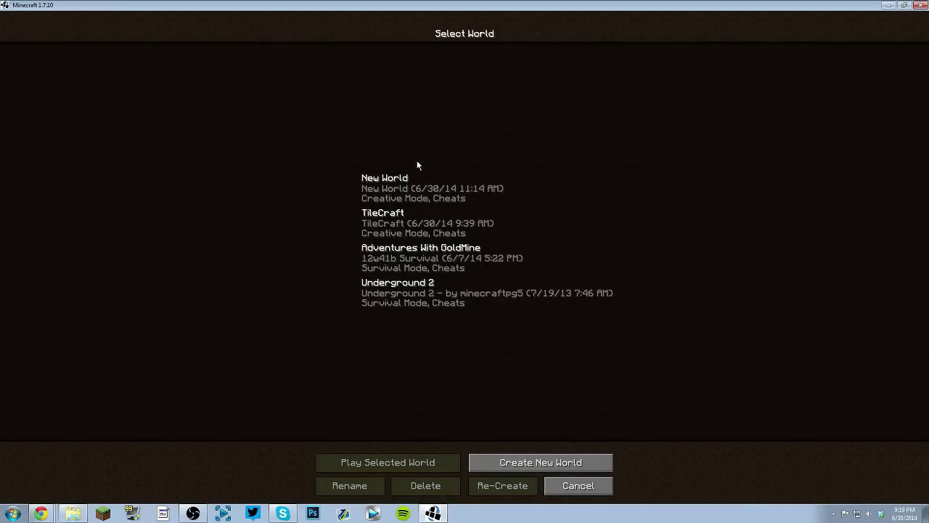
double_click(417, 265)
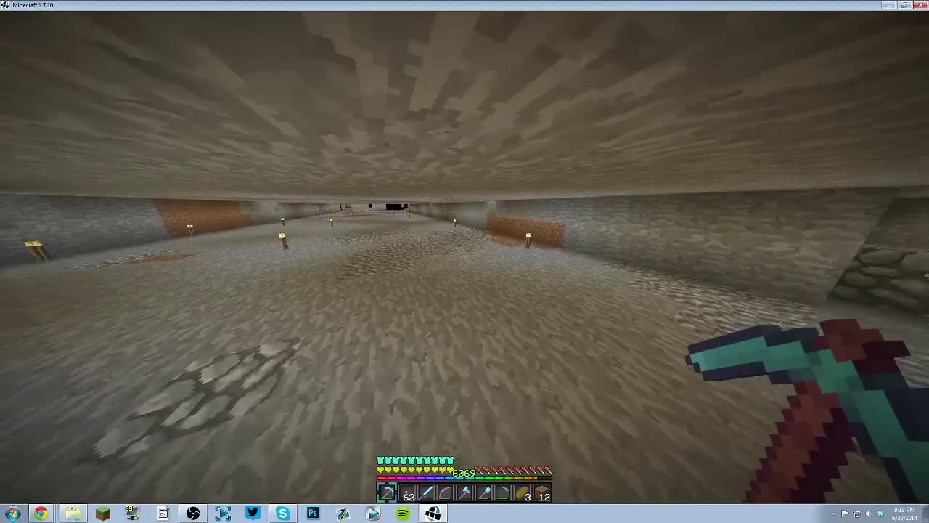
Activate the Lagless-Shaders-Mod-1.7.2.zip shader pack from within the world, return to the game, and open the chat
key(Escape)
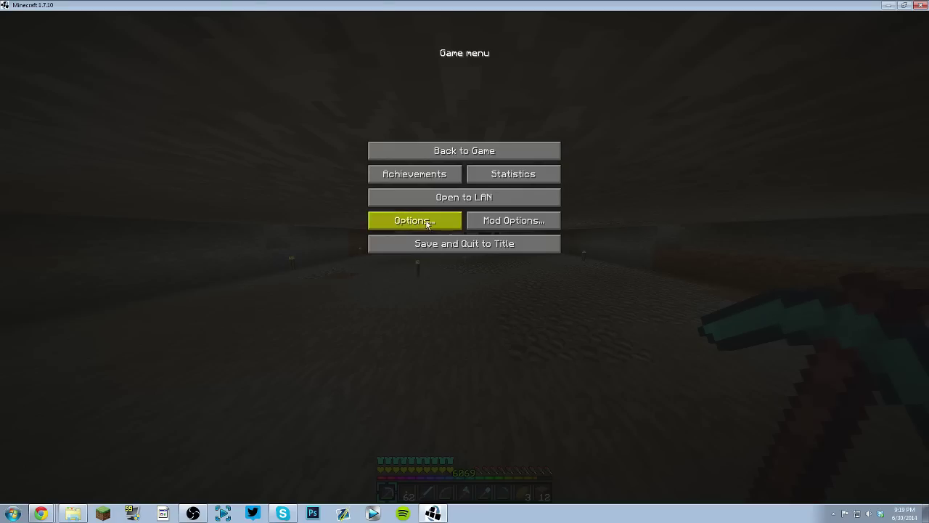
click(427, 223)
click(430, 217)
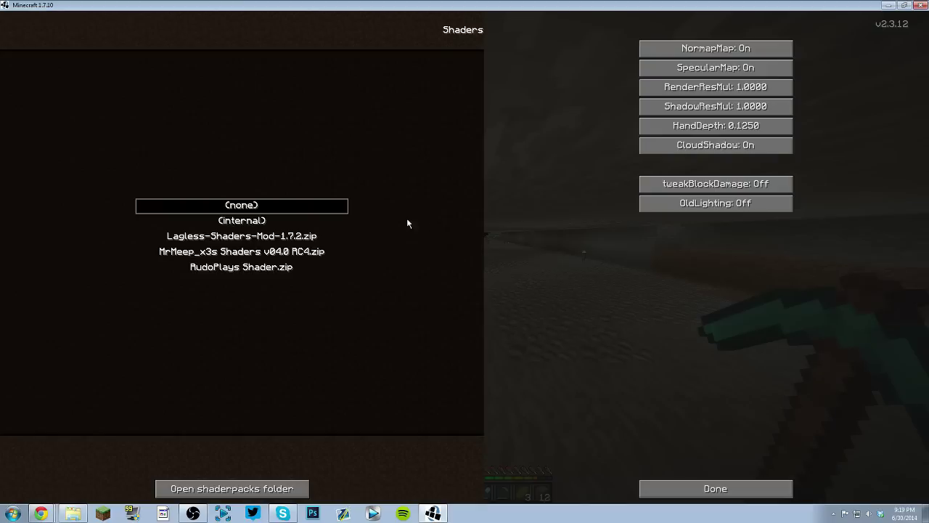
click(240, 240)
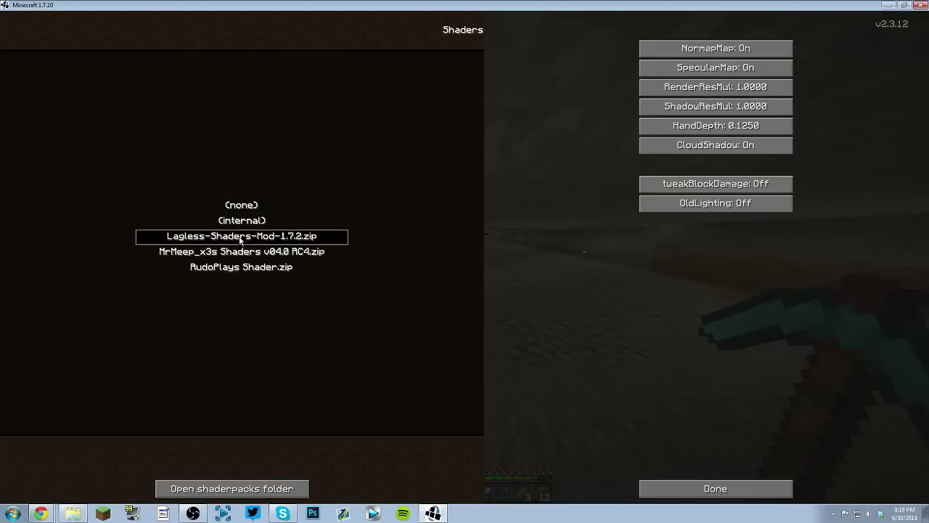
click(715, 488)
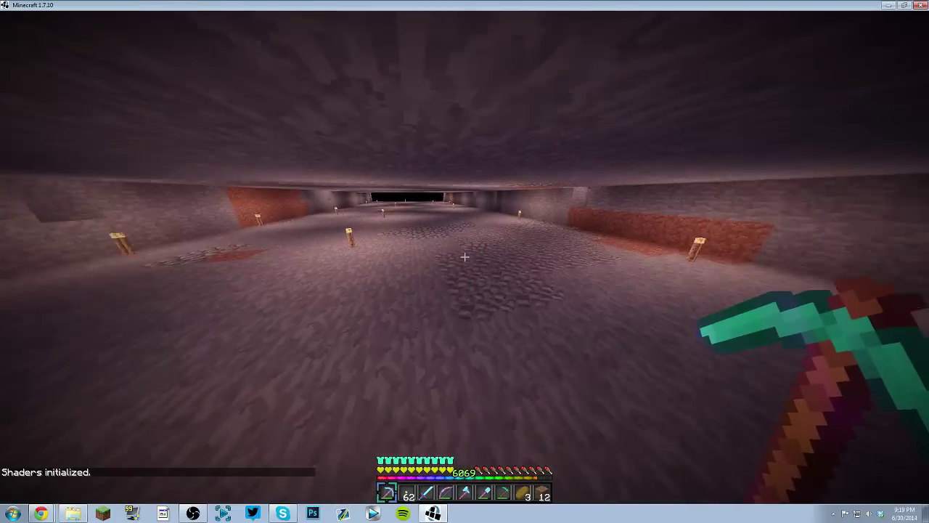
key(t)
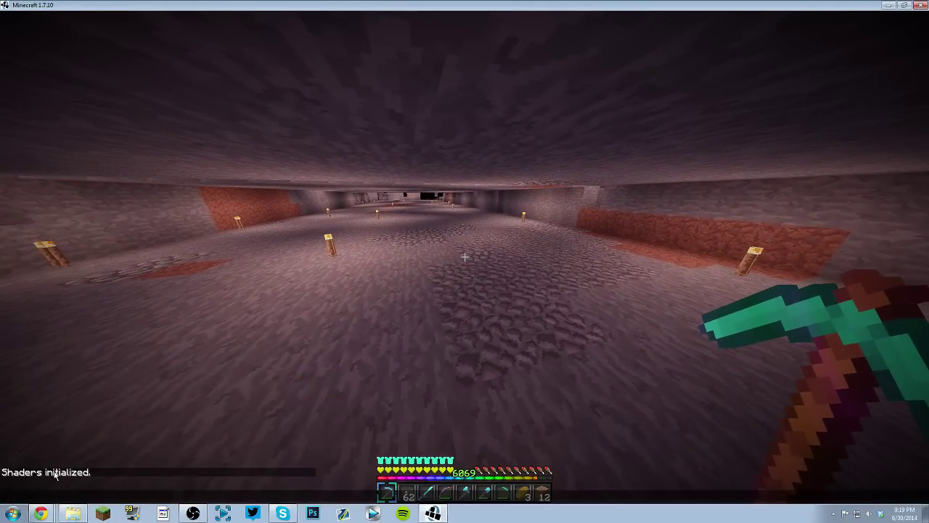
Close the chat, walk forward in the cave, and check the selected shader pack and the resource packs in the game options
key(Escape)
key(w)
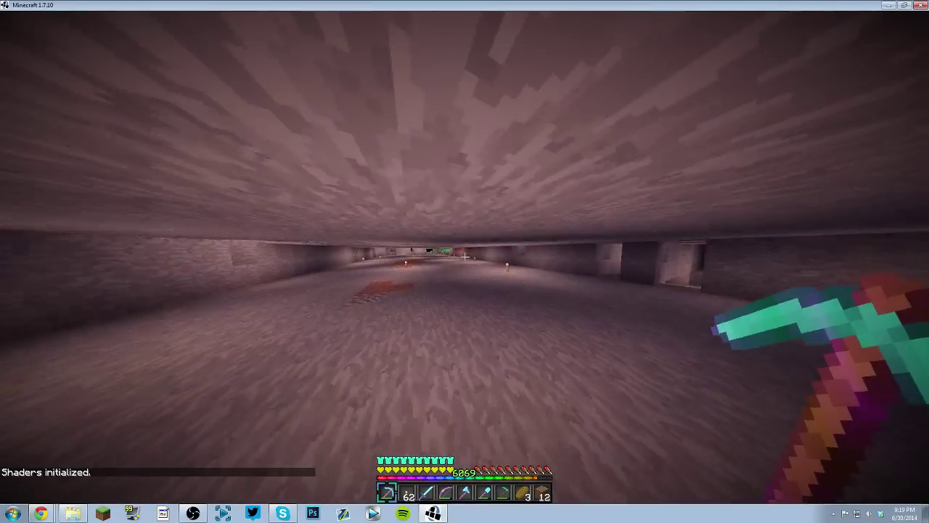
key(Escape)
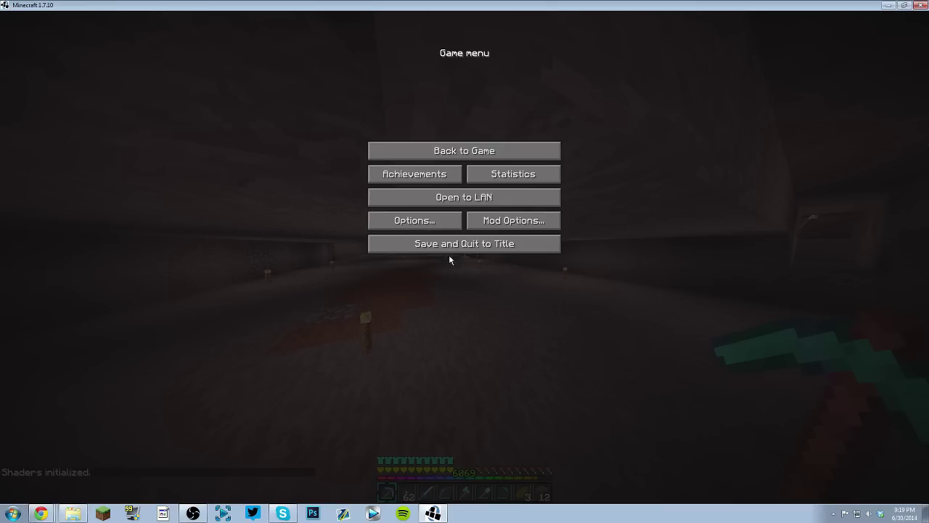
click(415, 220)
click(430, 214)
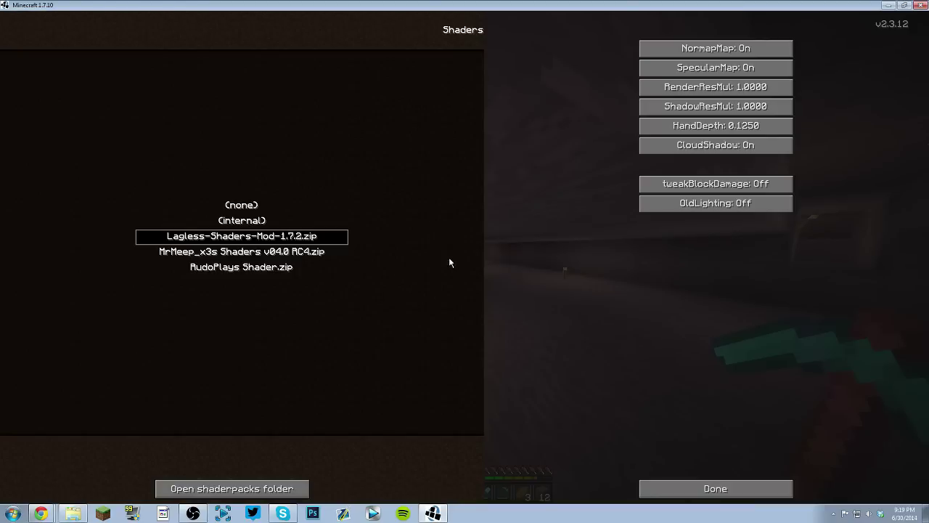
click(646, 488)
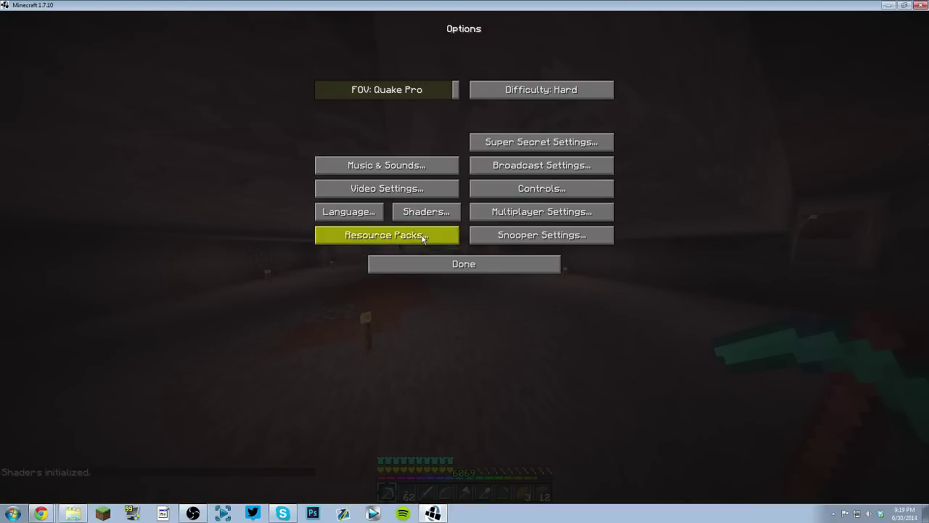
click(386, 236)
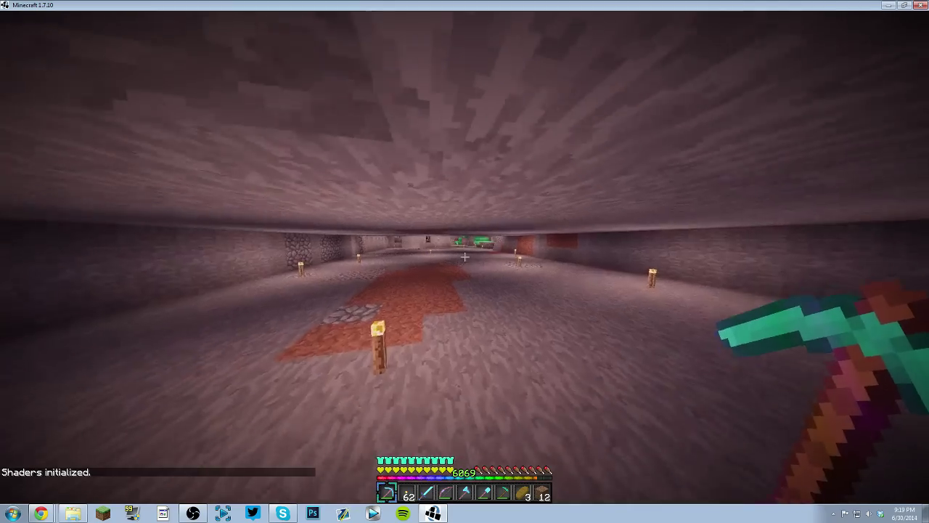
Walk through the torch-lit cave to the water pool and rails to examine the shader lighting, finishing with the pickaxe in hand
scroll(465, 262, down, 2)
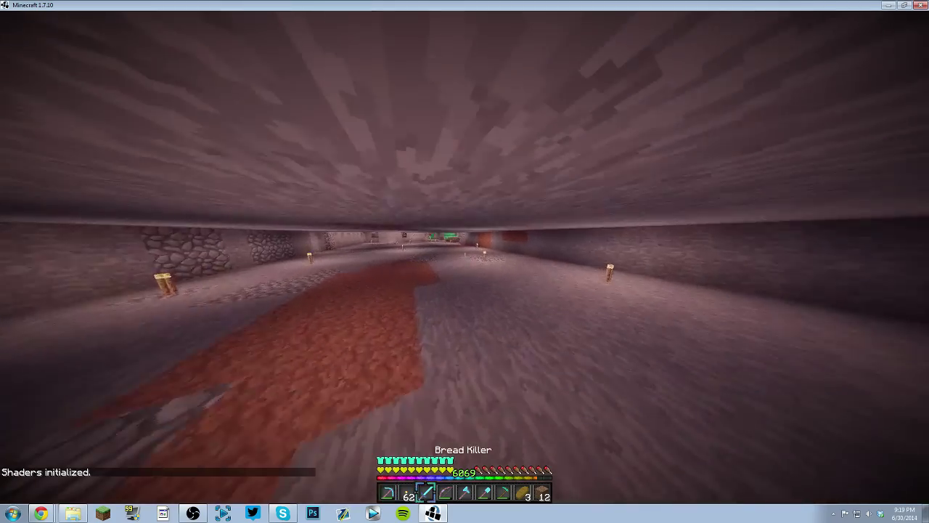
scroll(465, 261, up, 1)
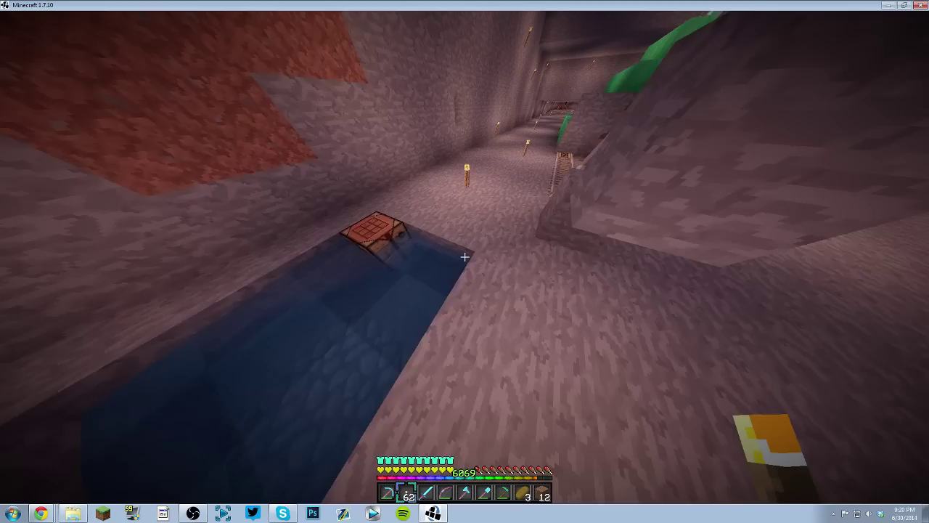
scroll(464, 262, up, 1)
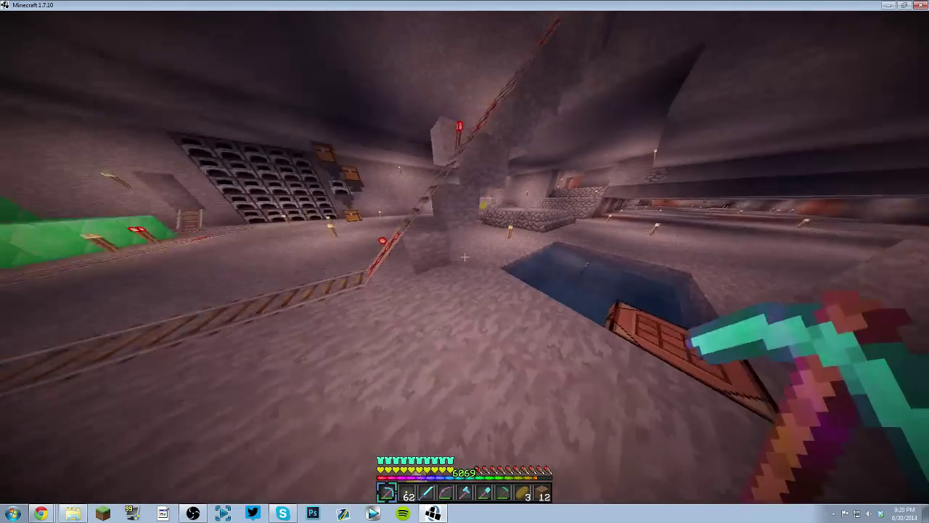
key(s)
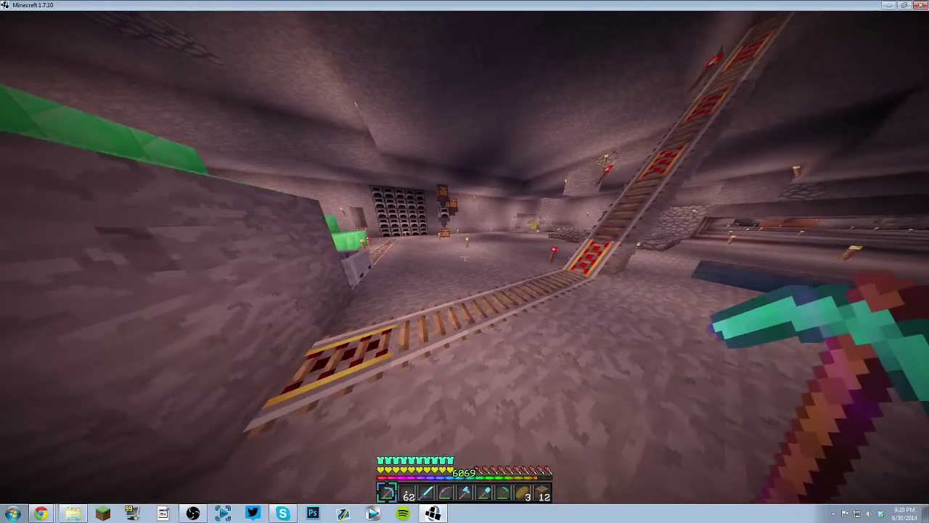
Eat one bread near the rails, re-equip the diamond pickaxe, and back away to view the cave
scroll(464, 261, down, 7)
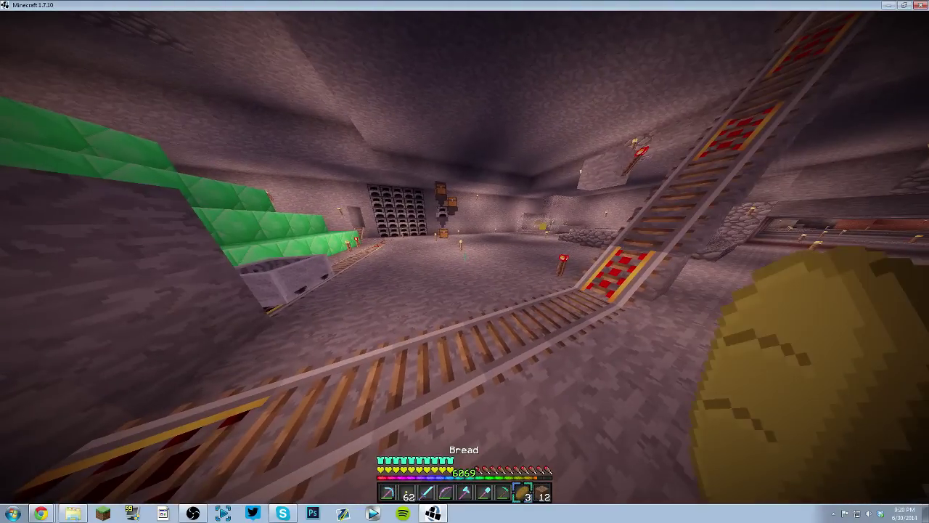
scroll(465, 261, down, 2)
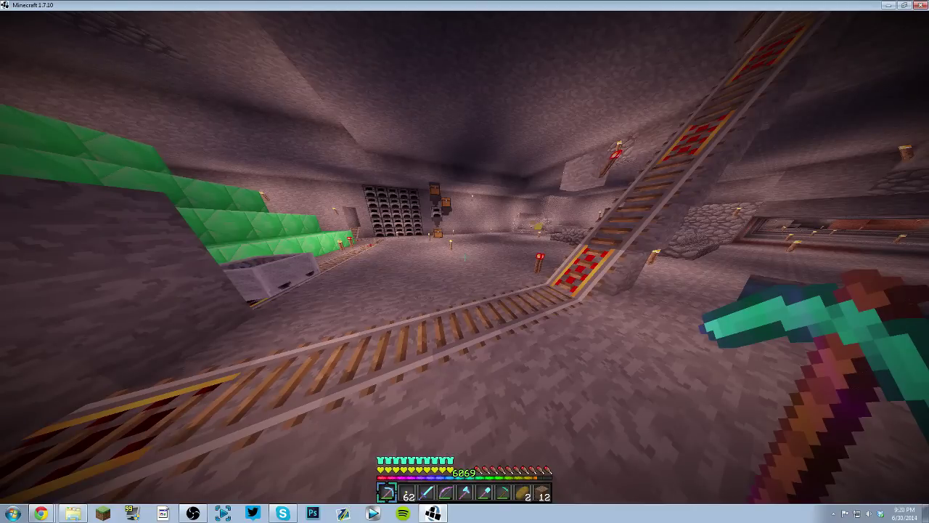
key(s)
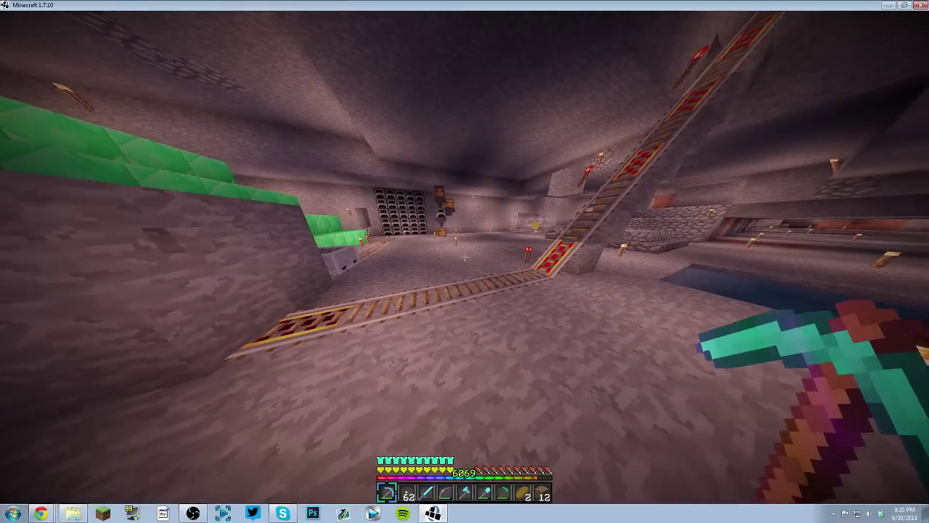
key(space)
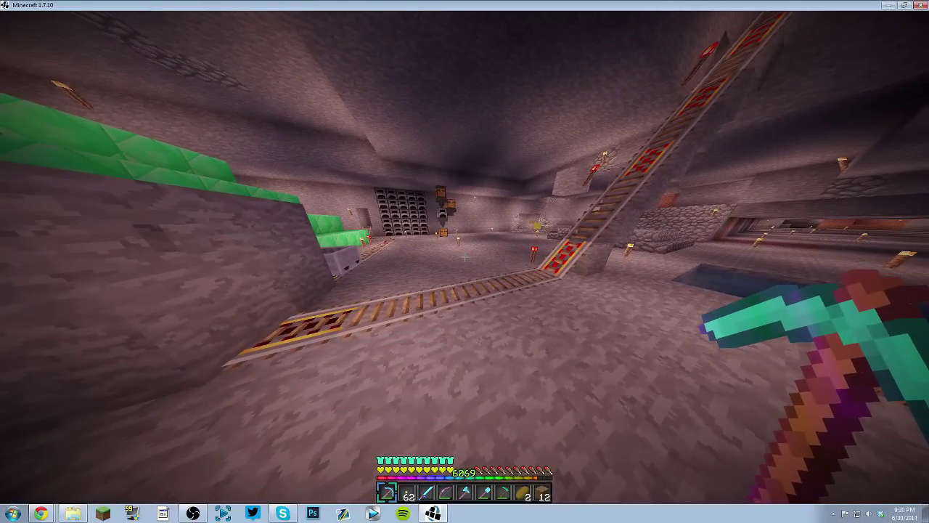